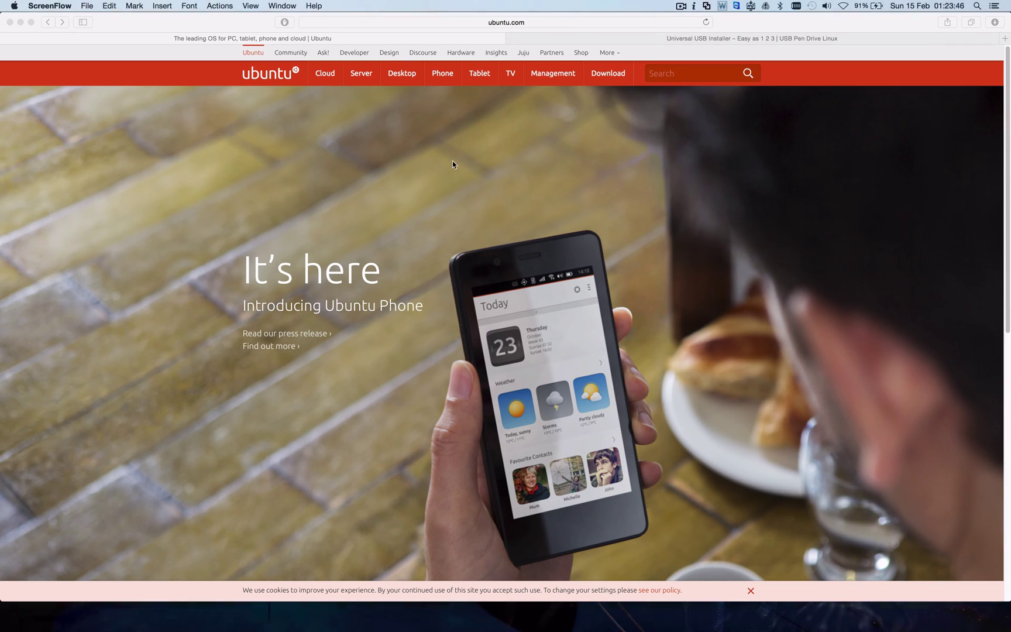
Go to the Ubuntu Server download page in Safari, then the Universal USB Installer page on pendrivelinux.com
click(363, 80)
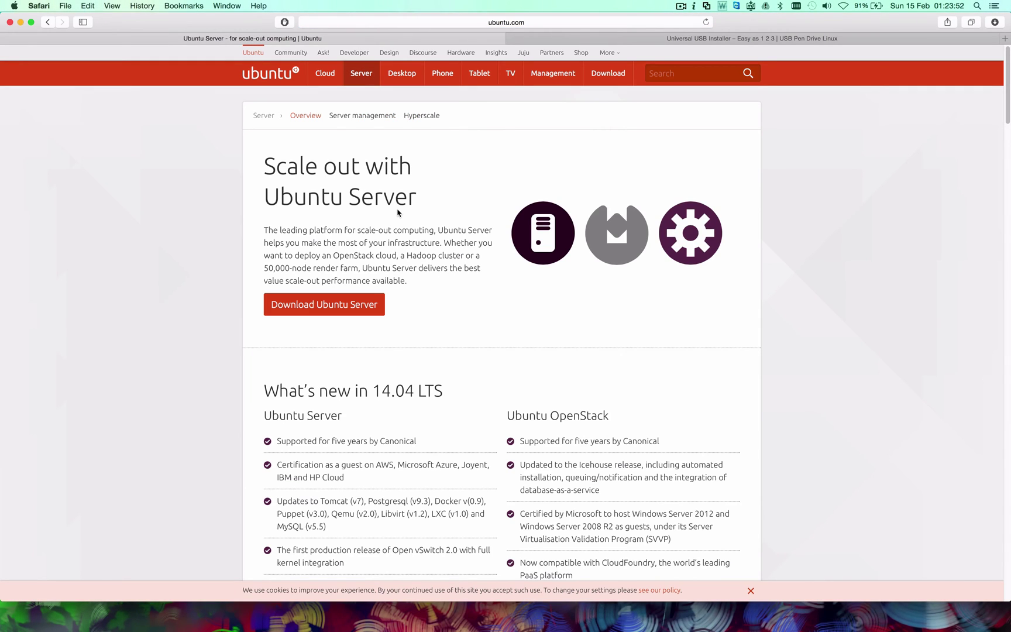
click(339, 305)
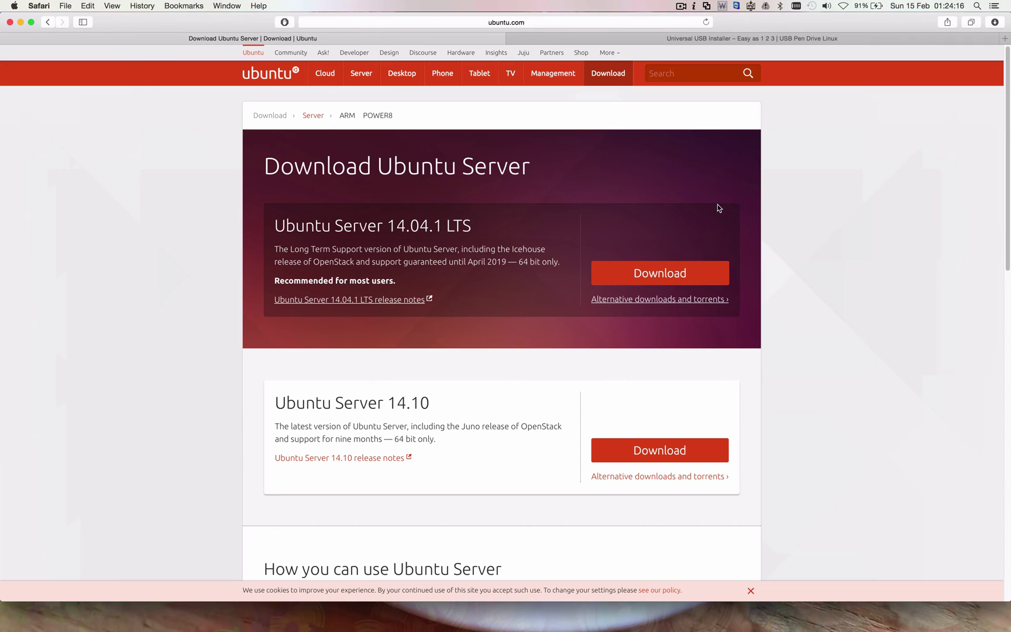
click(735, 39)
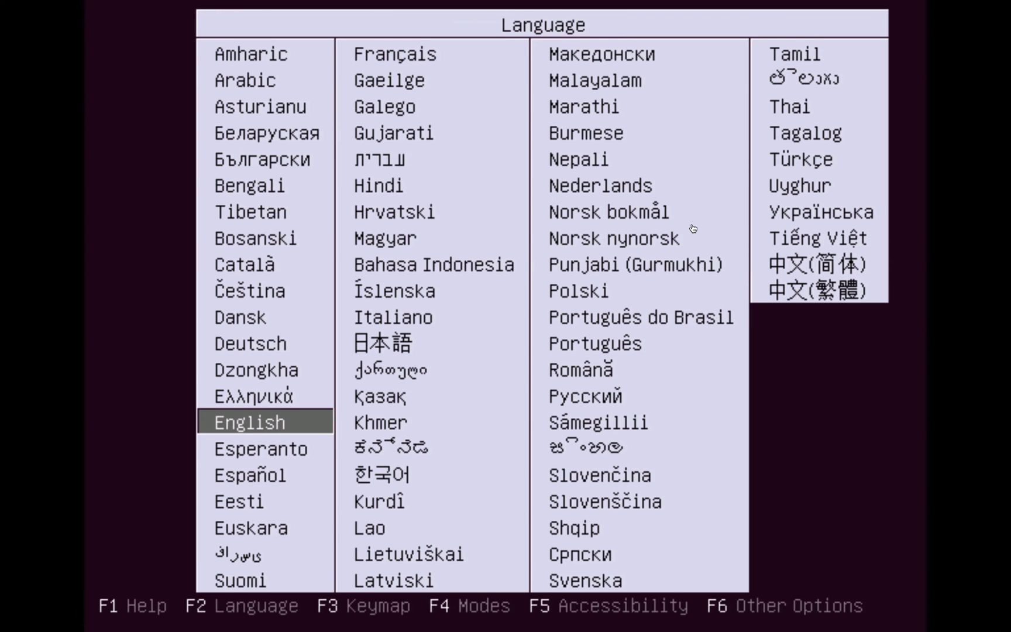
Start an English-language Ubuntu Server install and choose Manual as the partitioning method
key(Return)
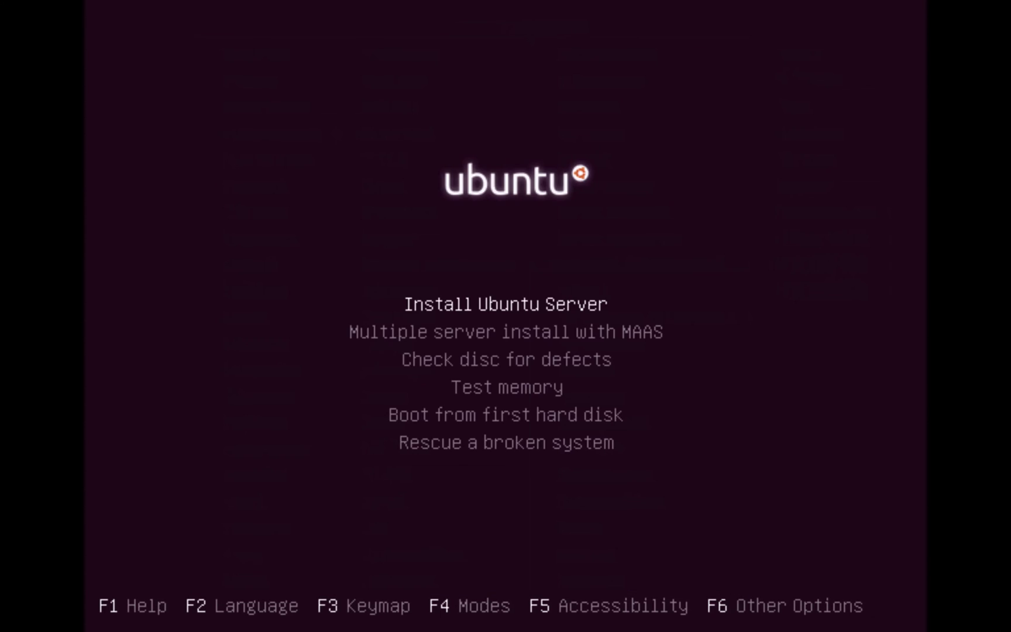
key(Return)
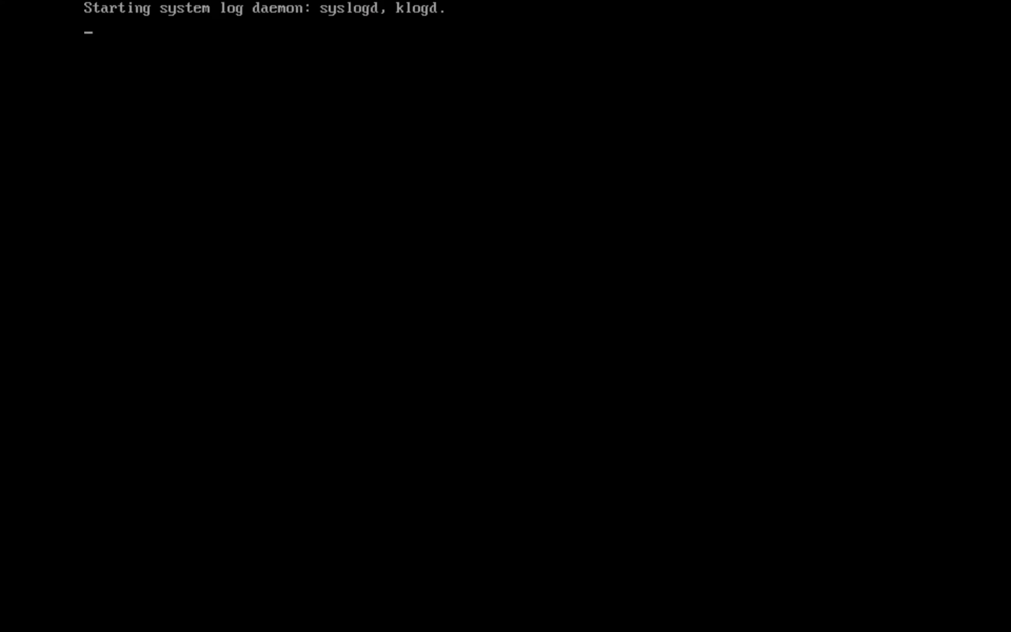
key(Return)
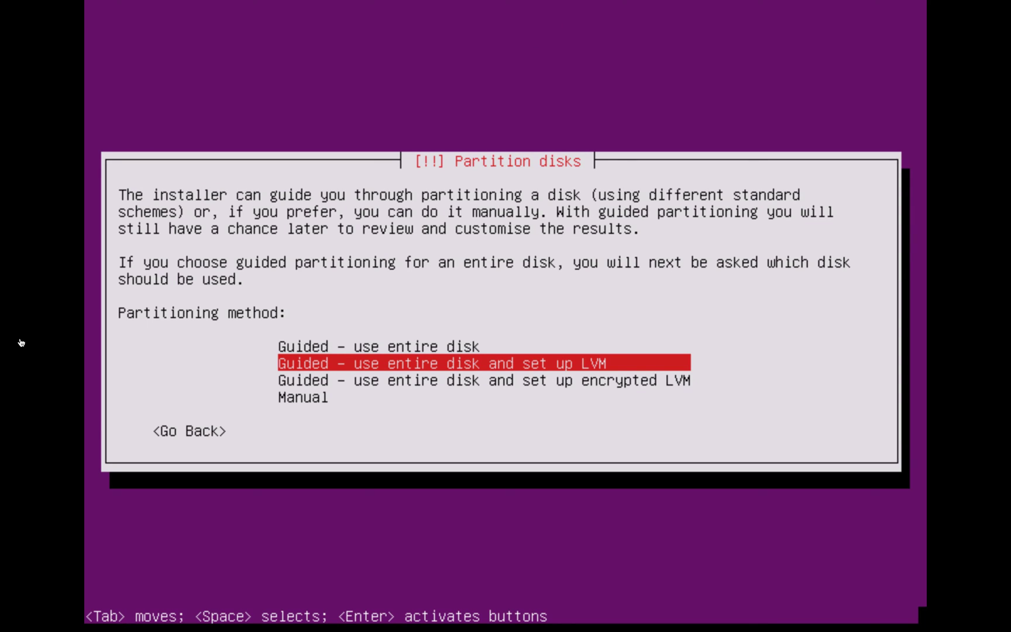
key(Down)
key(Down)
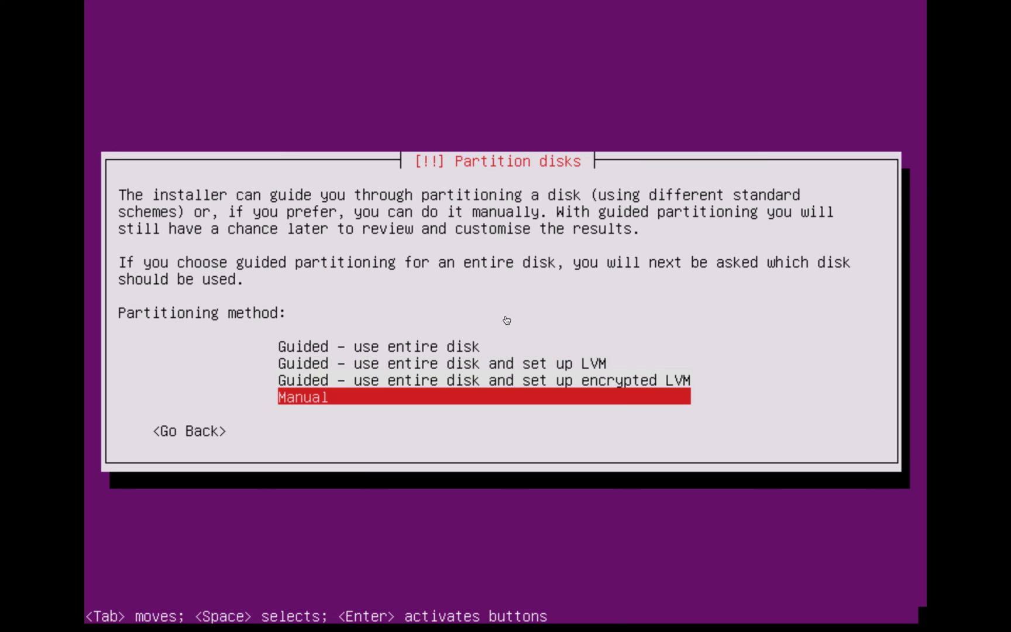
key(Return)
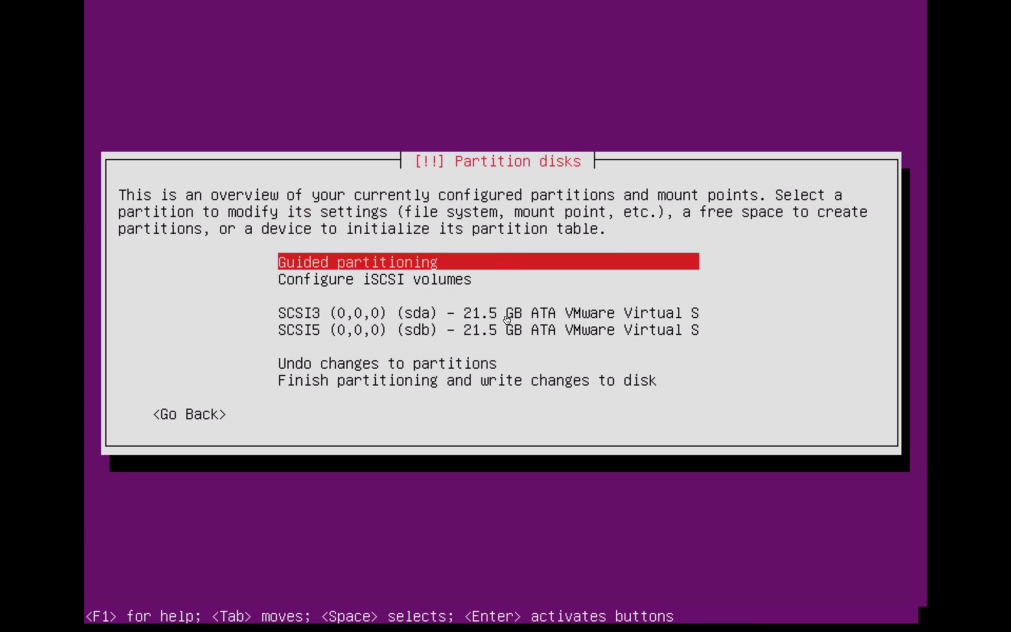
Give disk sda a new empty partition table
key(Down)
key(Down)
key(Down)
key(Down)
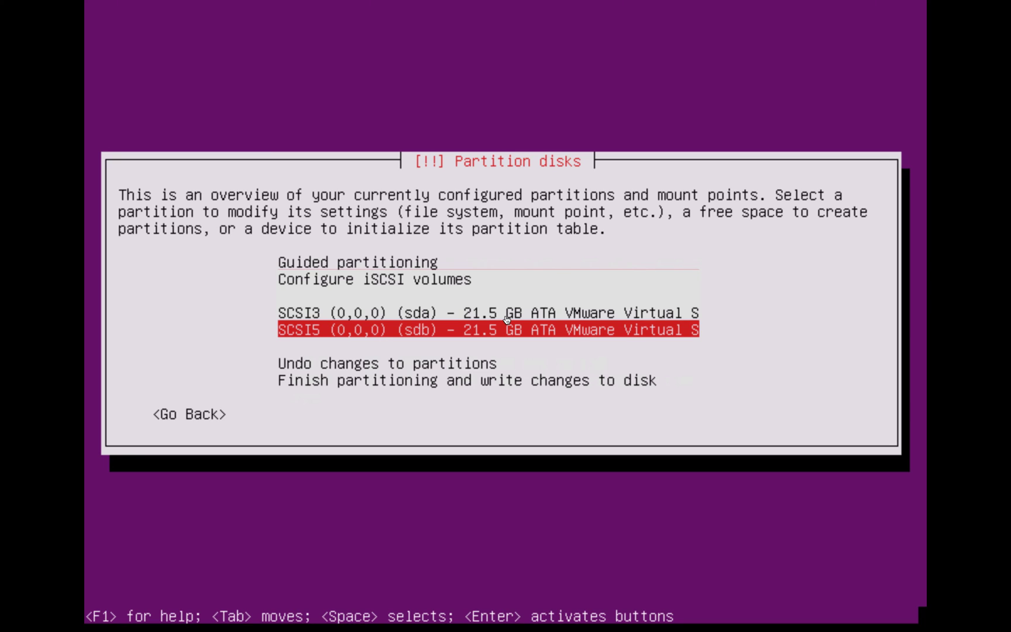
key(Up)
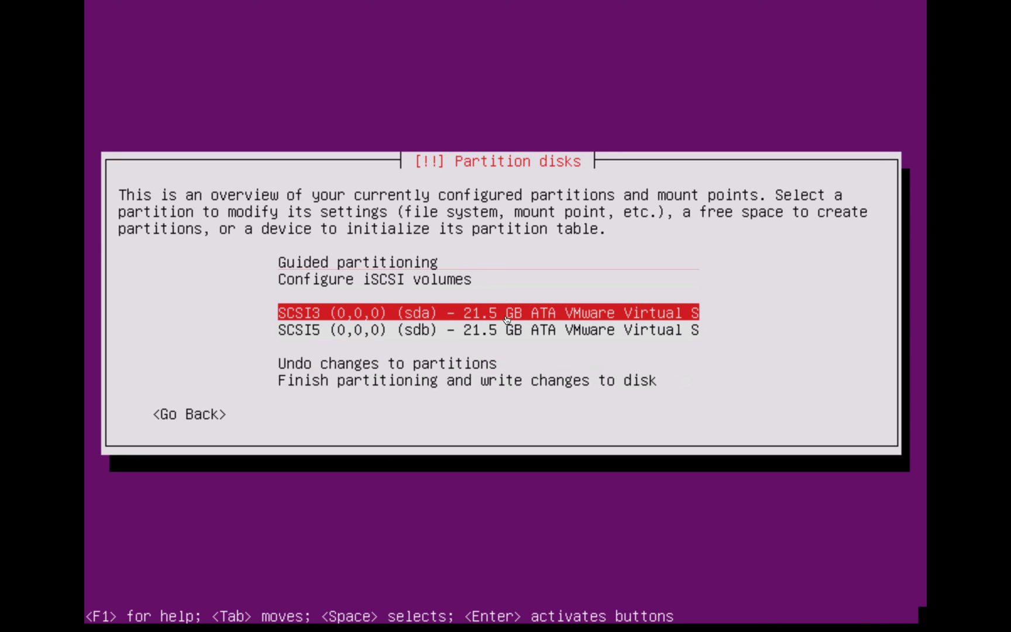
key(Return)
key(Left)
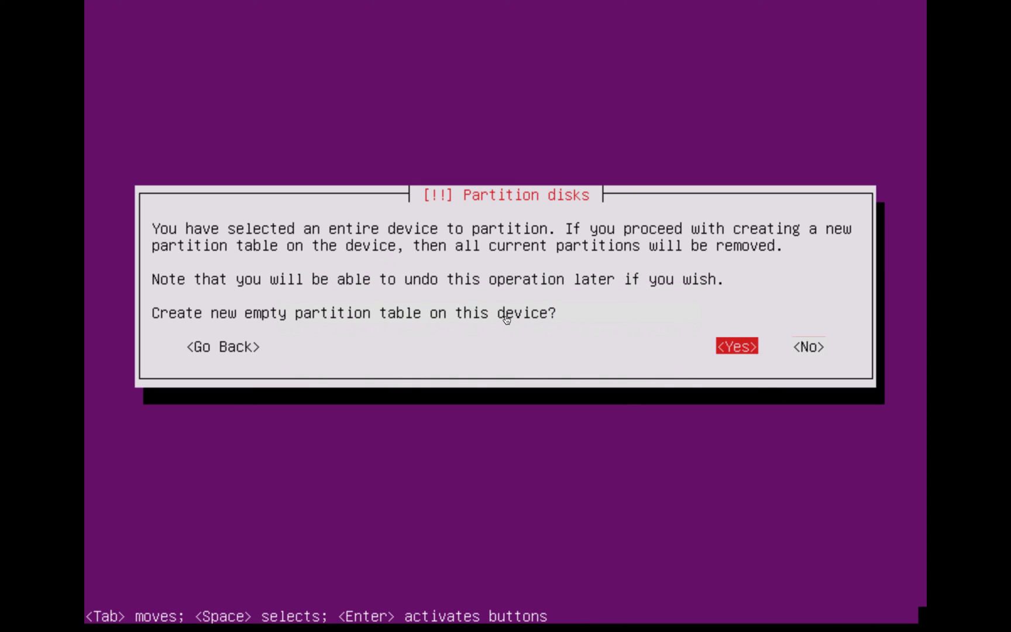
key(Return)
Give disk sdb a new empty partition table, then return to sda's free space
key(Down)
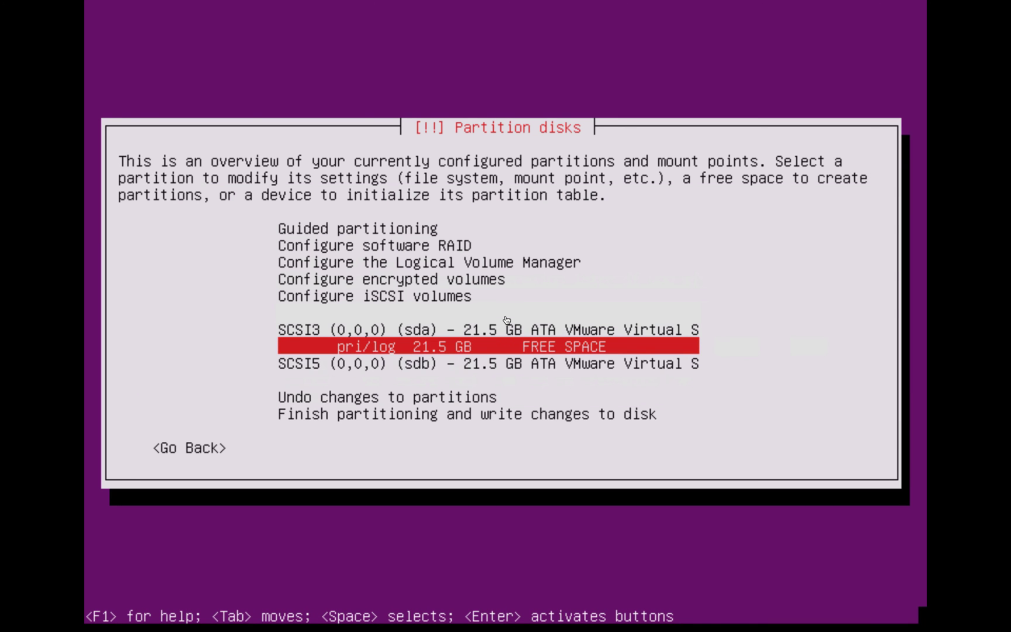
key(Down)
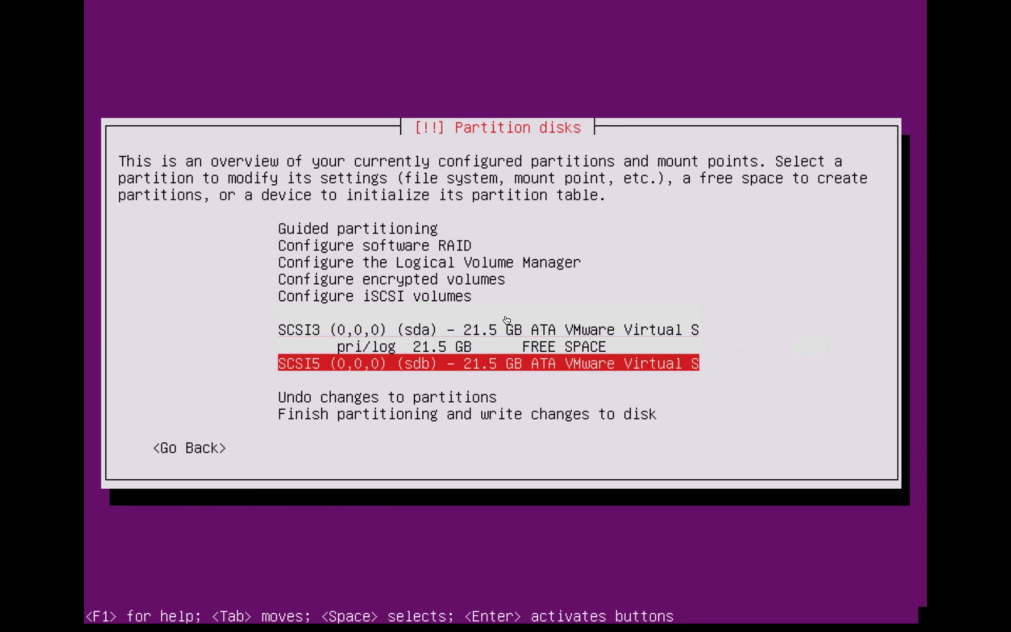
key(Return)
key(Left)
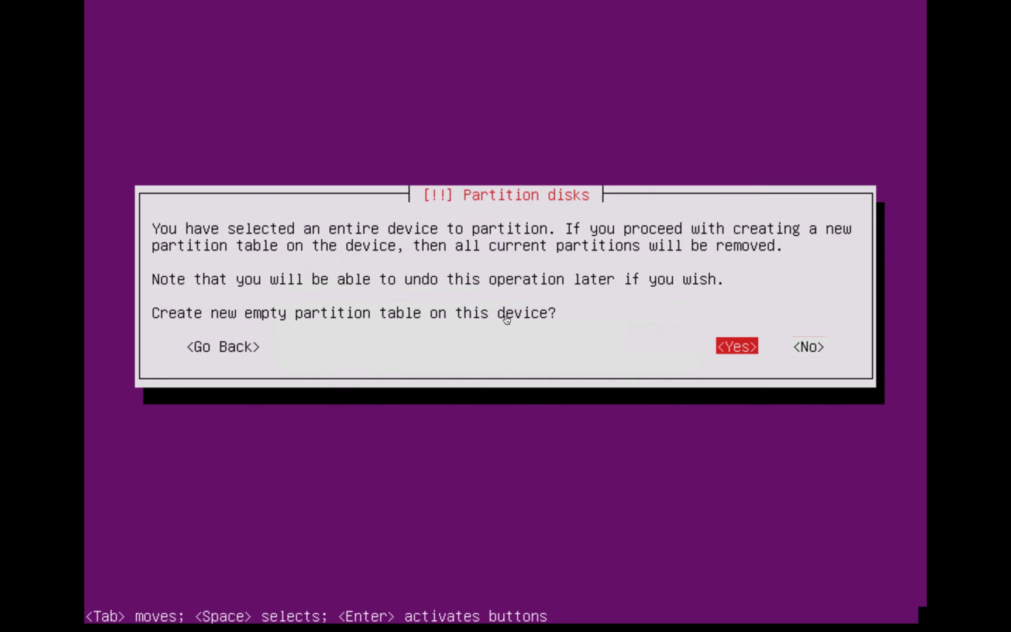
key(Return)
key(Up)
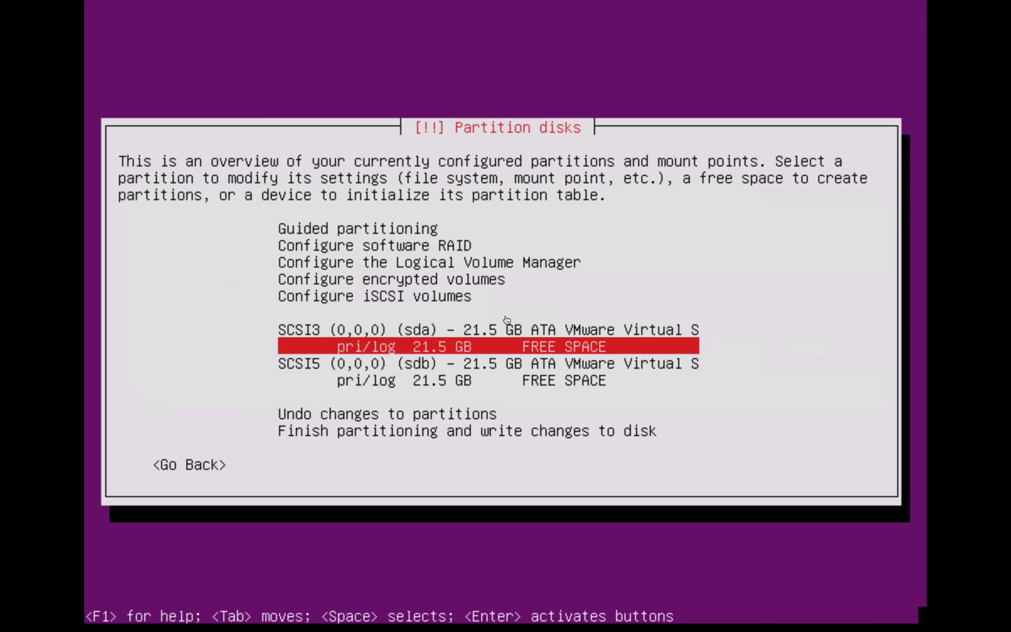
Create a 2GB primary partition at the beginning of sda, used as physical volume for RAID
key(Return)
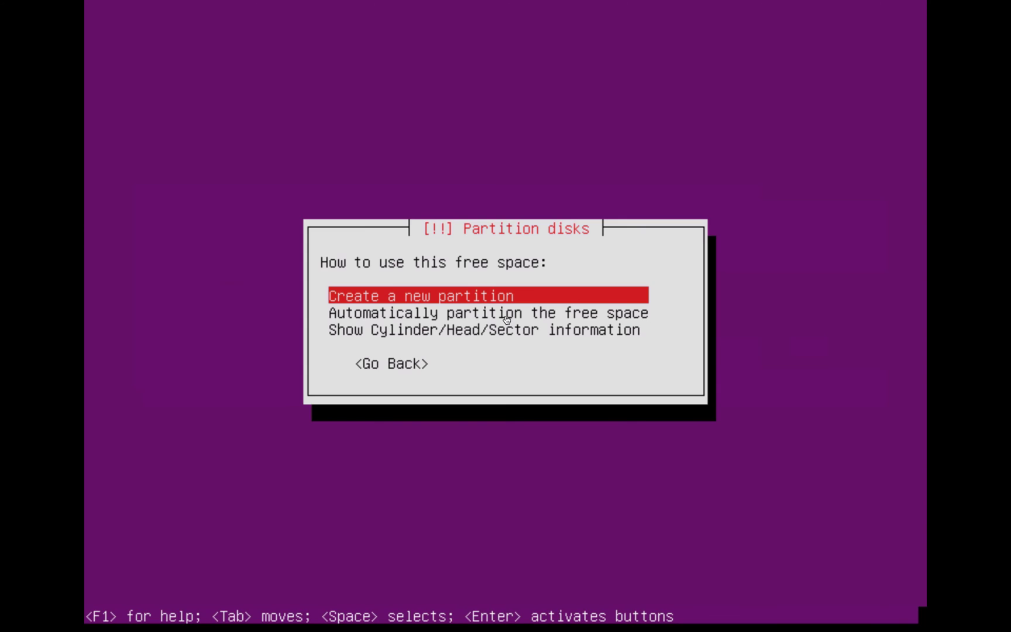
key(Return)
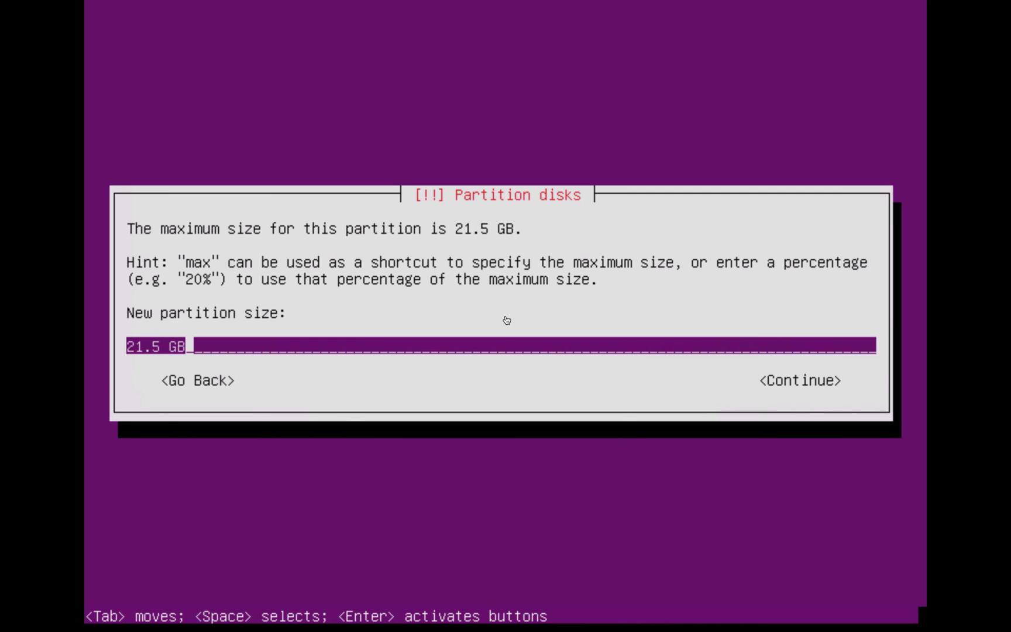
key(BackSpace)
key(BackSpace)
key(BackSpace)
key(BackSpace)
key(BackSpace)
key(BackSpace)
key(BackSpace)
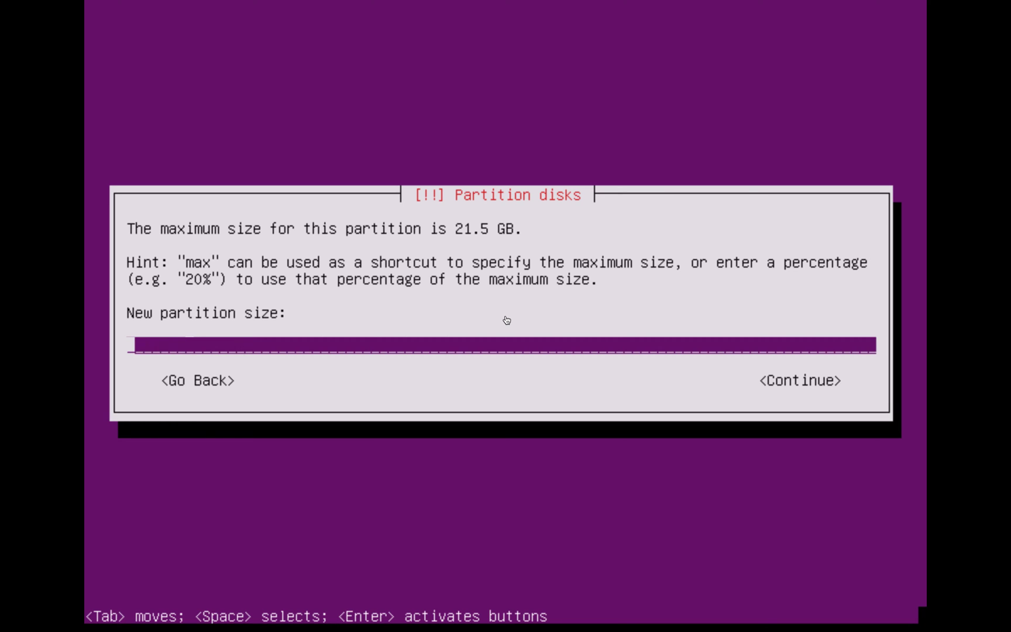
text(2GB)
key(Tab)
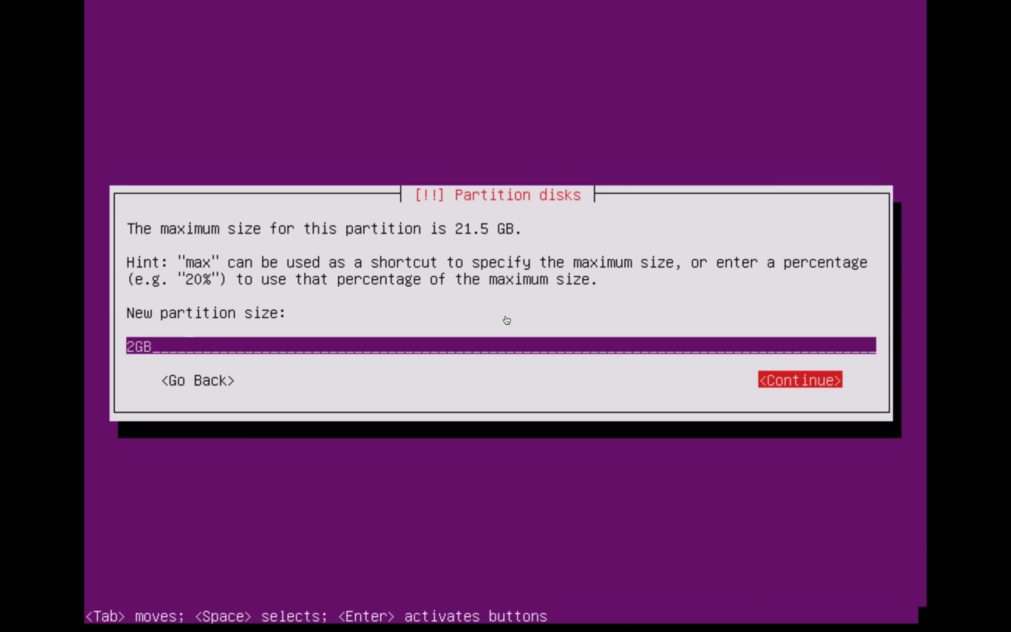
key(Return)
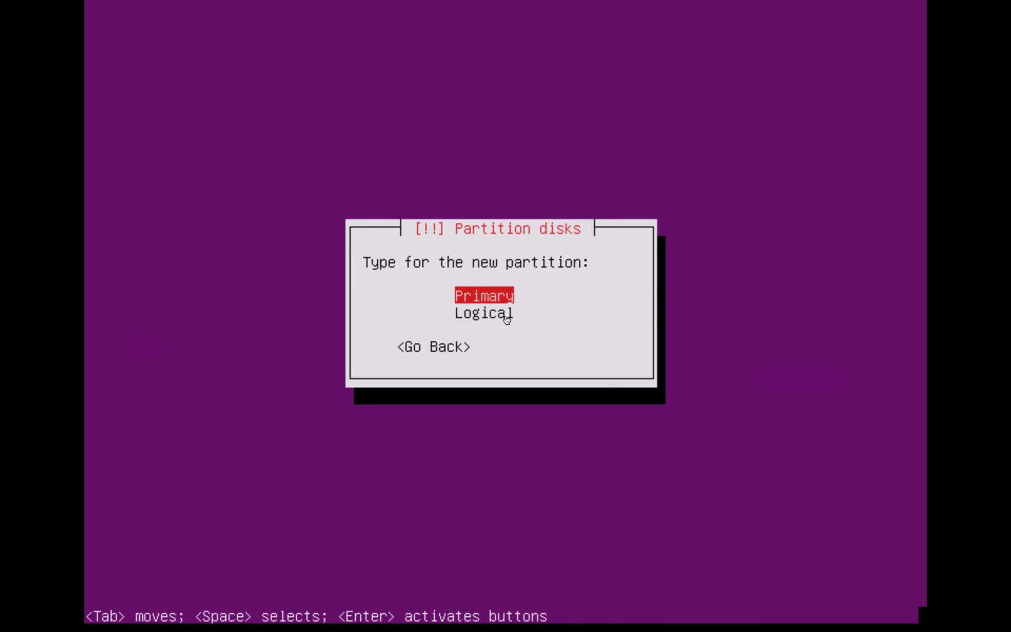
key(Return)
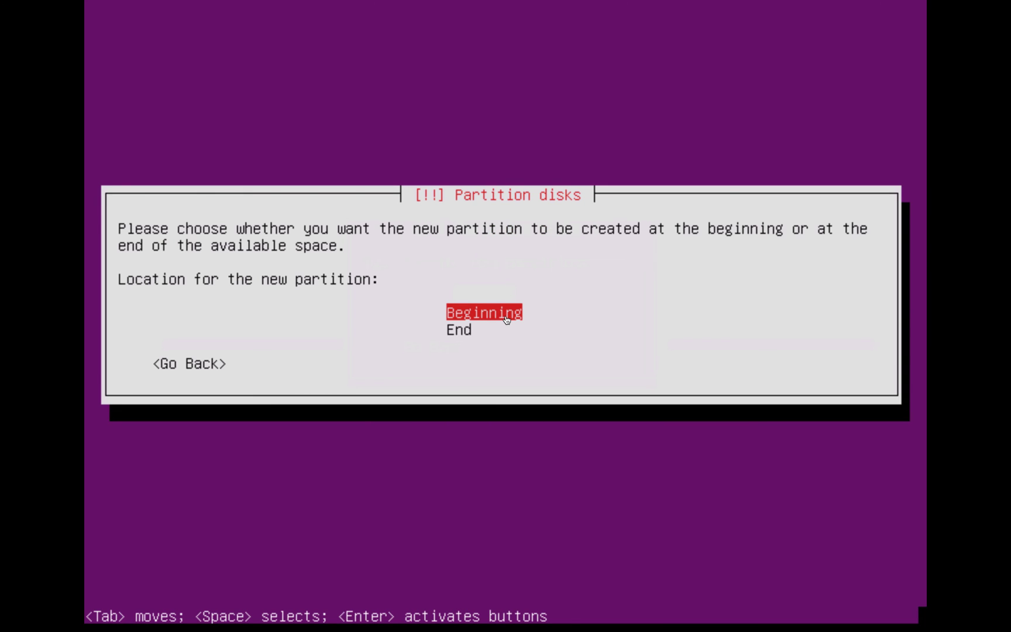
key(Return)
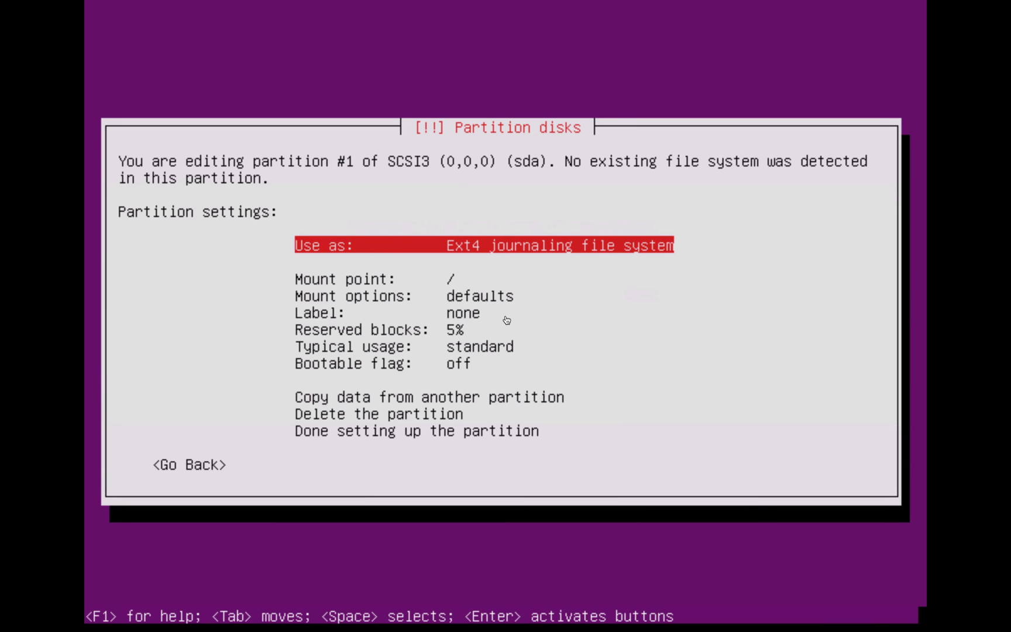
key(Return)
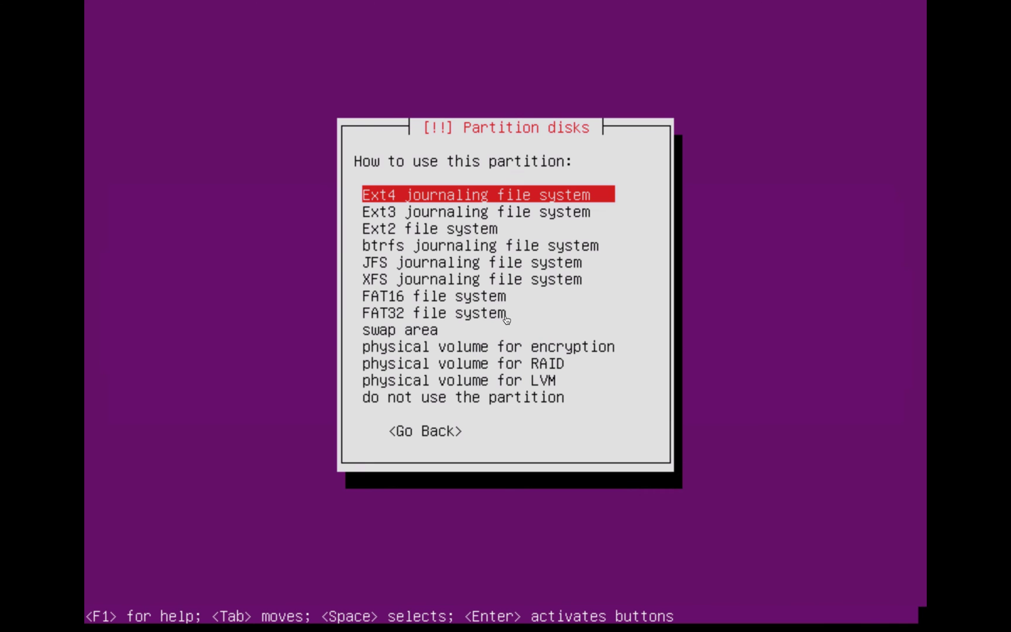
key(Down)
key(Down)
key(Down)
key(Down)
key(Down)
key(Down)
key(Down)
key(Down)
key(Down)
key(Down)
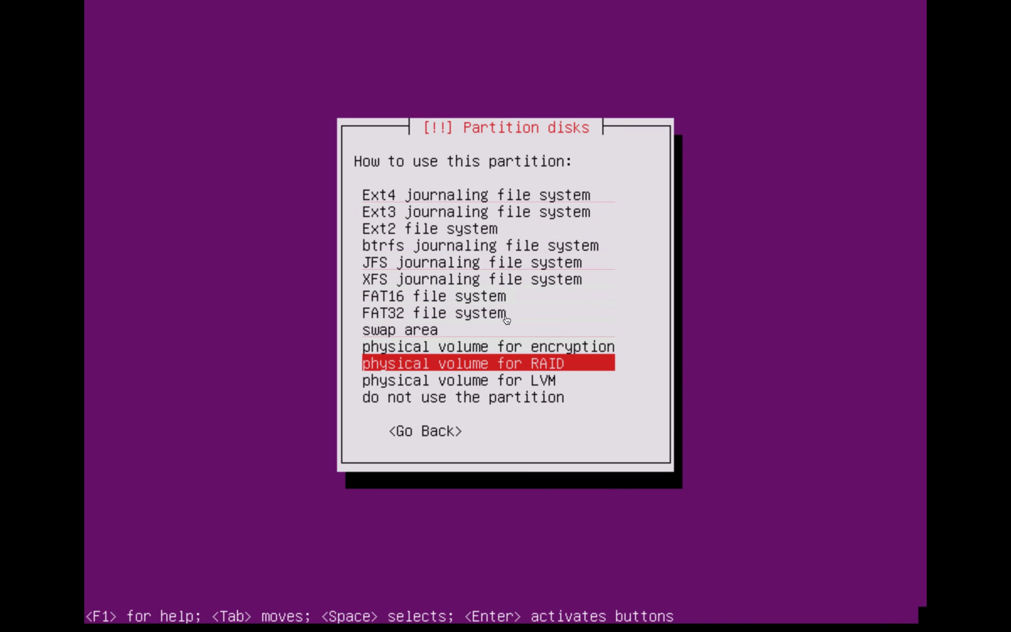
key(Return)
key(Down)
key(Down)
key(Down)
key(Down)
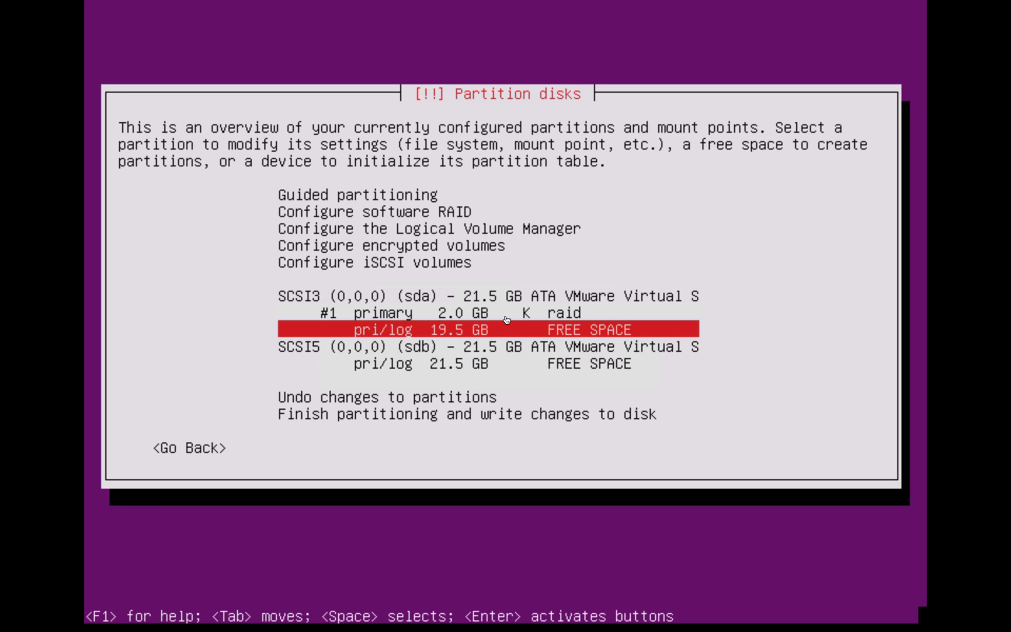
Turn the 19.5 GB free space on sda into a primary partition used as physical volume for RAID
key(Return)
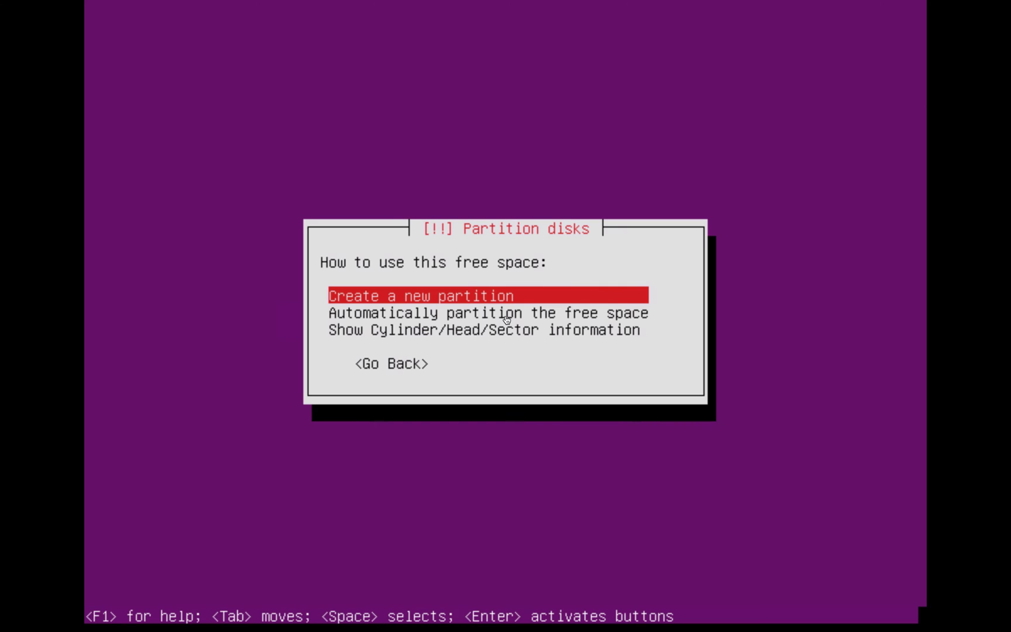
key(Return)
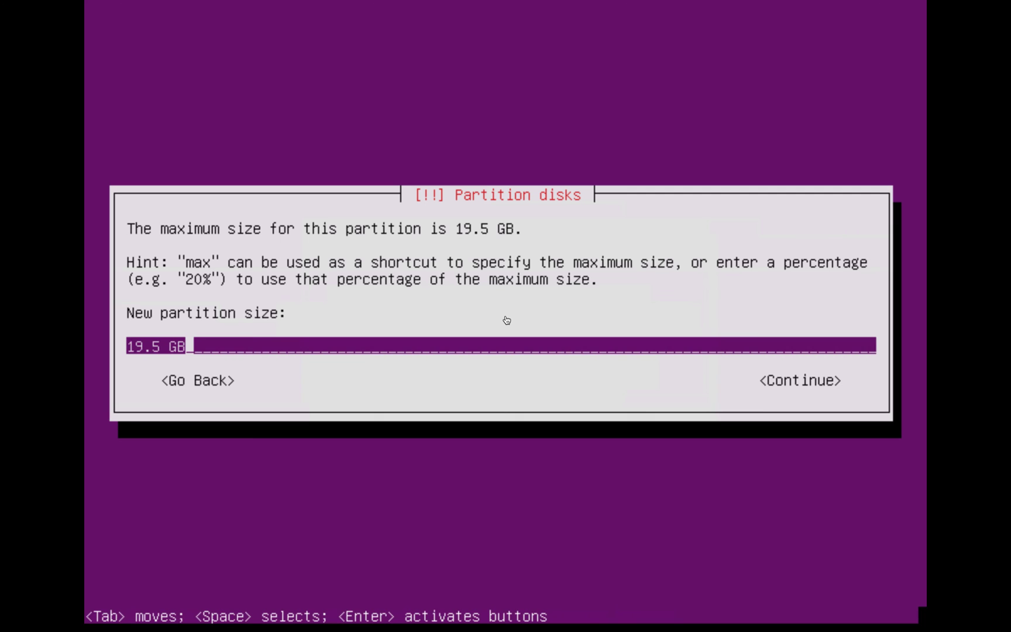
key(Return)
key(Up)
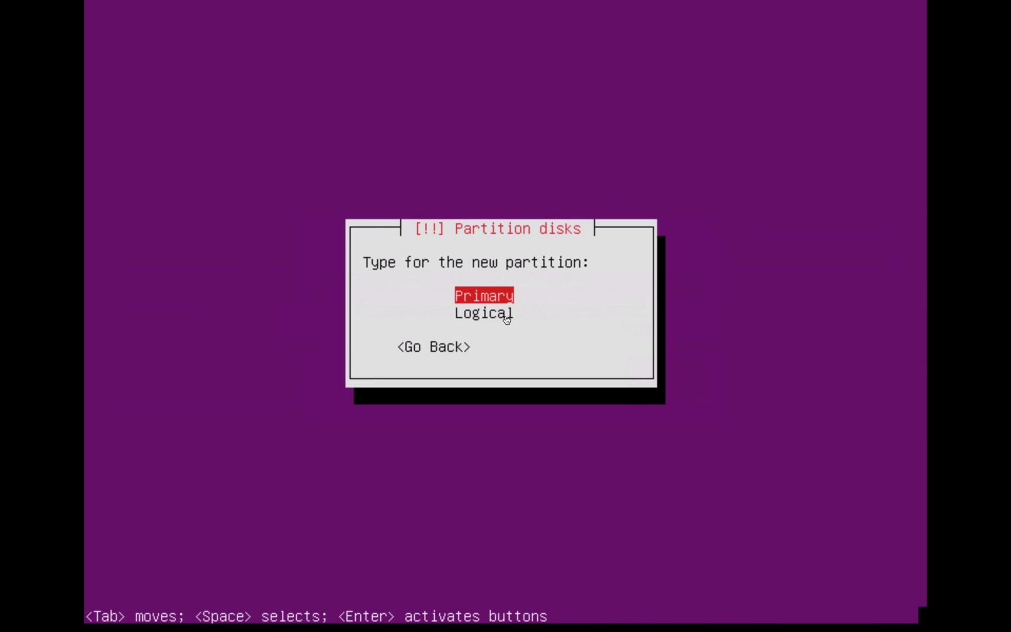
key(Return)
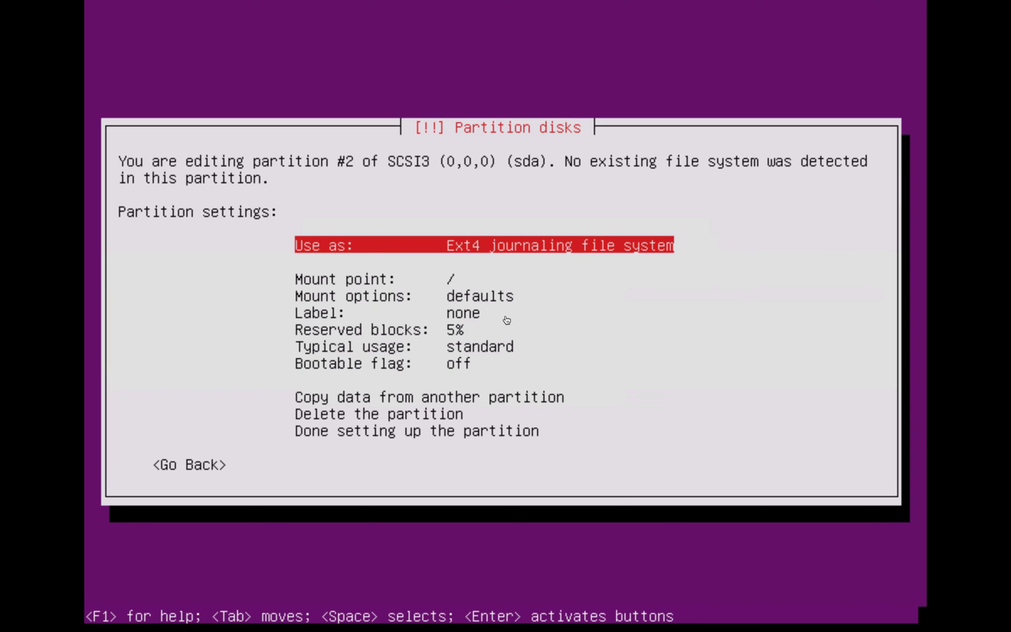
key(Return)
key(Down)
key(Down)
key(Down)
key(Down)
key(Down)
key(Down)
key(Down)
key(Down)
key(Down)
key(Down)
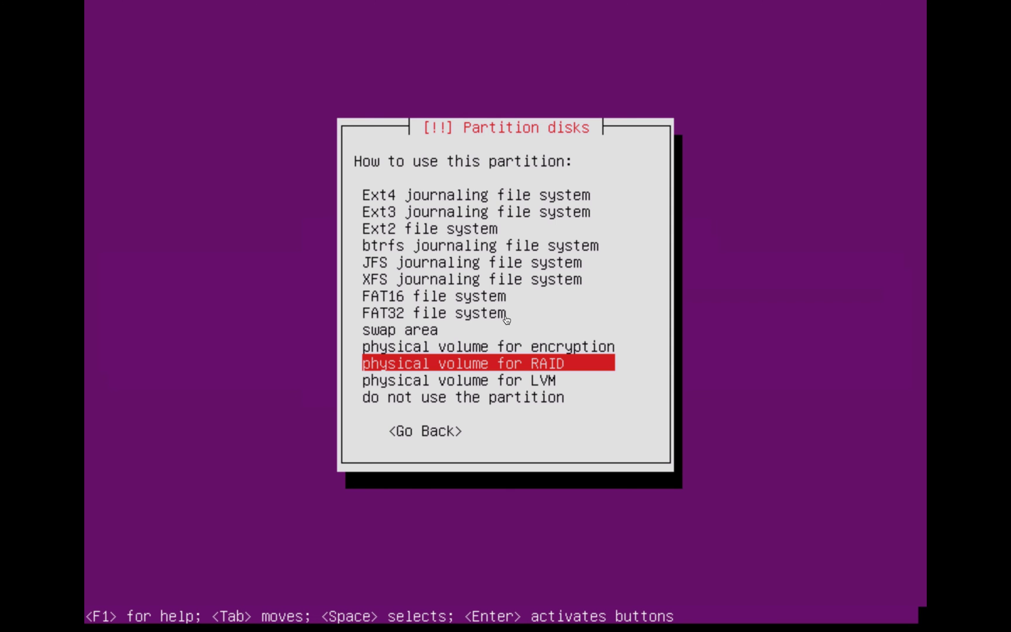
key(Return)
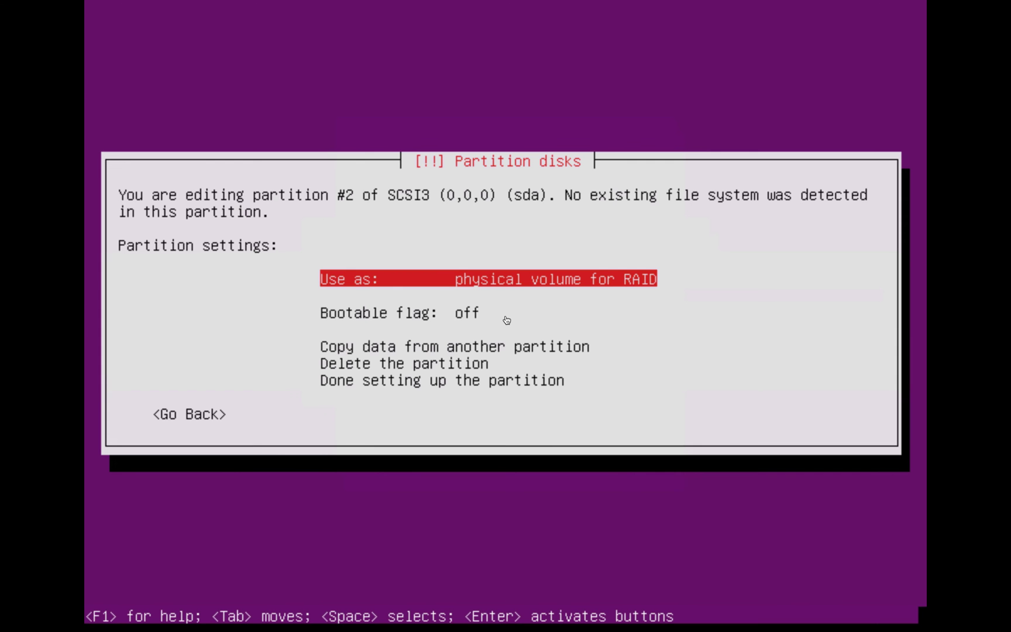
key(Down)
key(Down)
key(Down)
key(Down)
key(Down)
Finish sda's partition, then create a 2GB primary RAID partition at the beginning of sdb
key(Return)
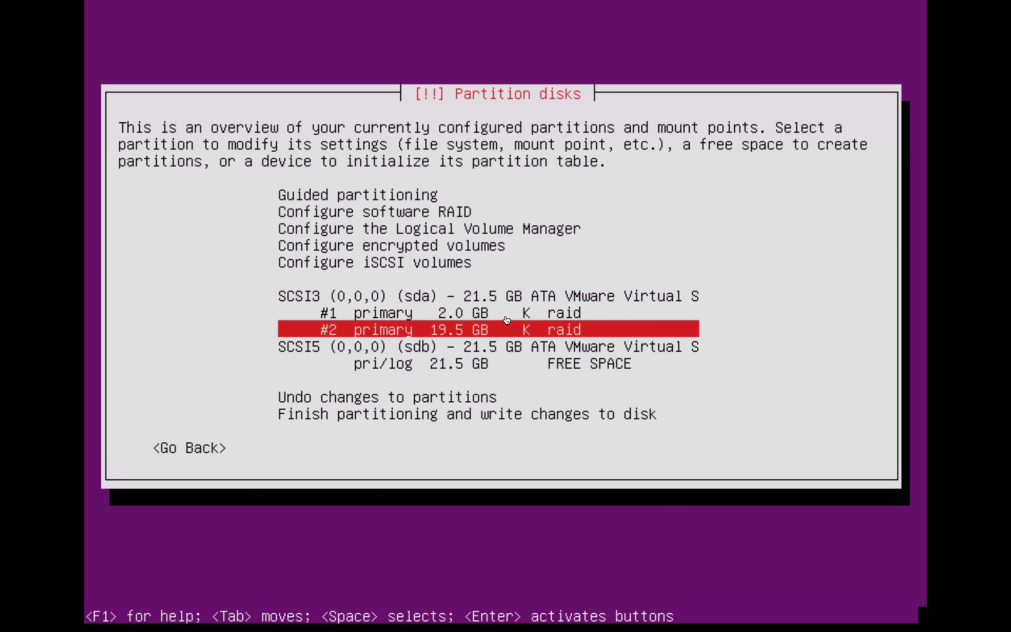
key(Down)
key(Down)
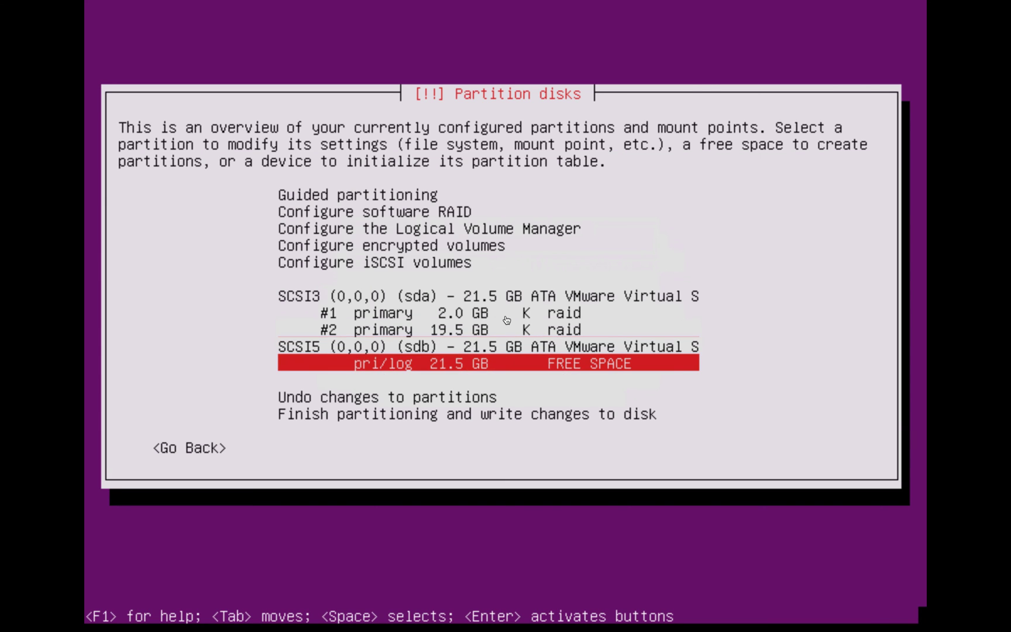
key(Return)
key(Return)
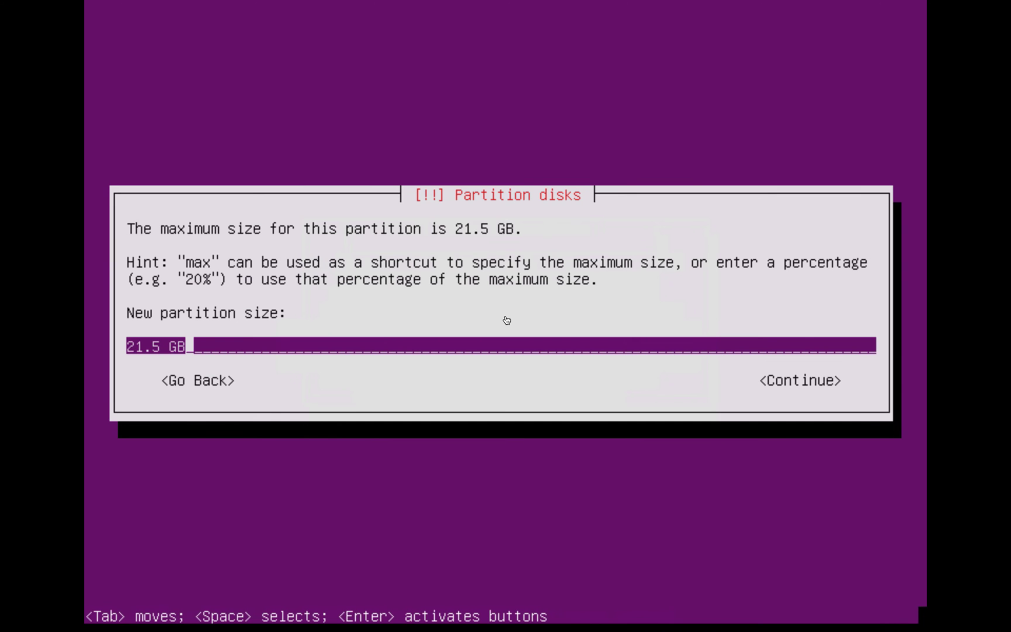
key(BackSpace)
key(BackSpace)
key(BackSpace)
key(BackSpace)
key(BackSpace)
key(BackSpace)
key(BackSpace)
text(2GB)
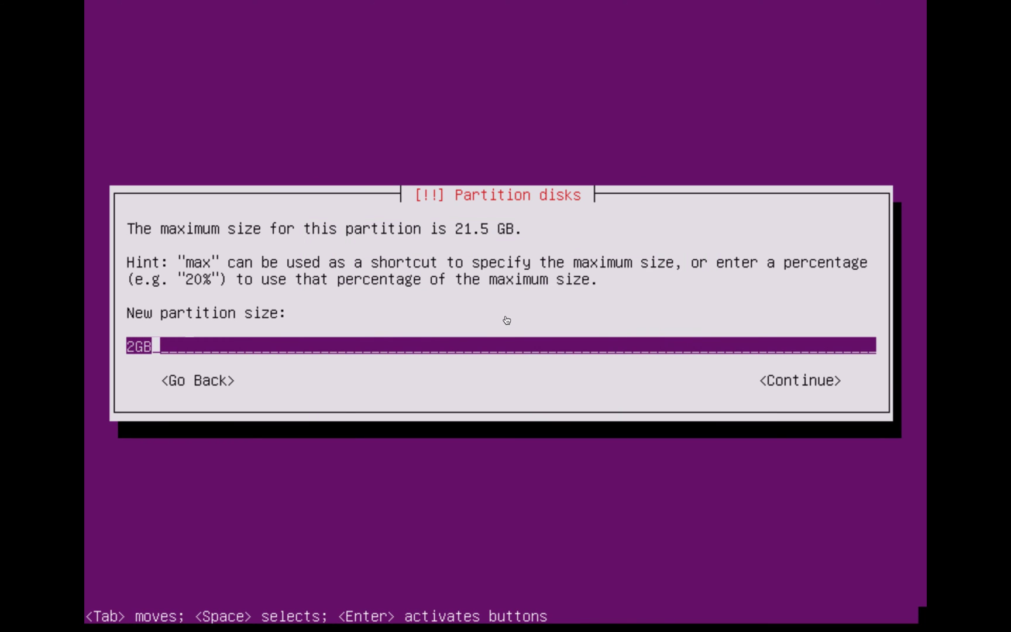
key(Return)
key(Return)
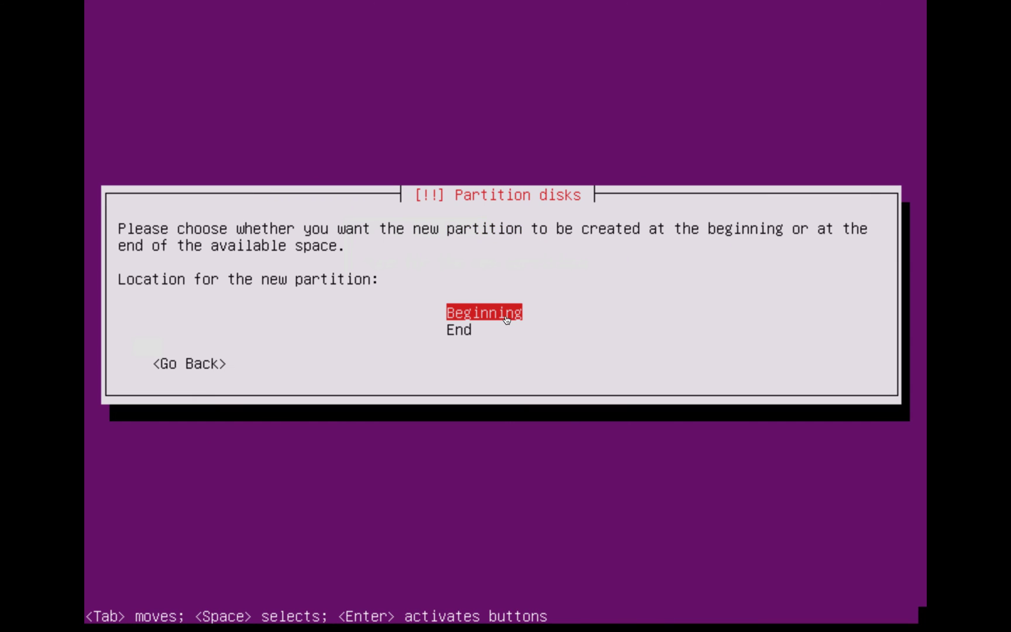
key(Return)
key(Return)
key(Down)
key(Down)
key(Down)
key(Down)
key(Down)
key(Down)
key(Down)
key(Down)
key(Down)
key(Down)
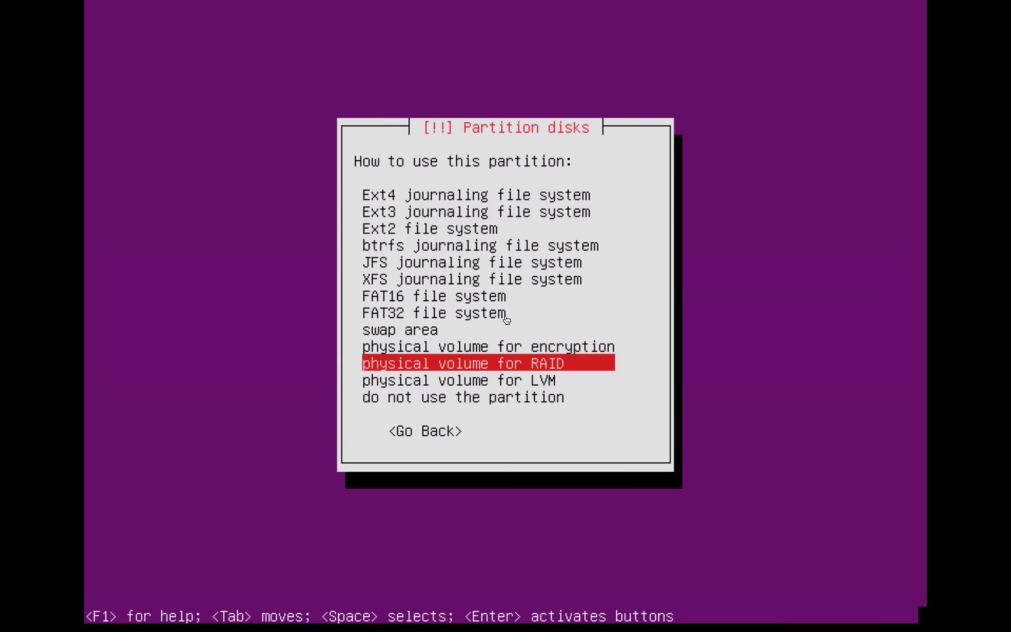
key(Return)
key(Down)
key(Down)
key(Down)
key(Down)
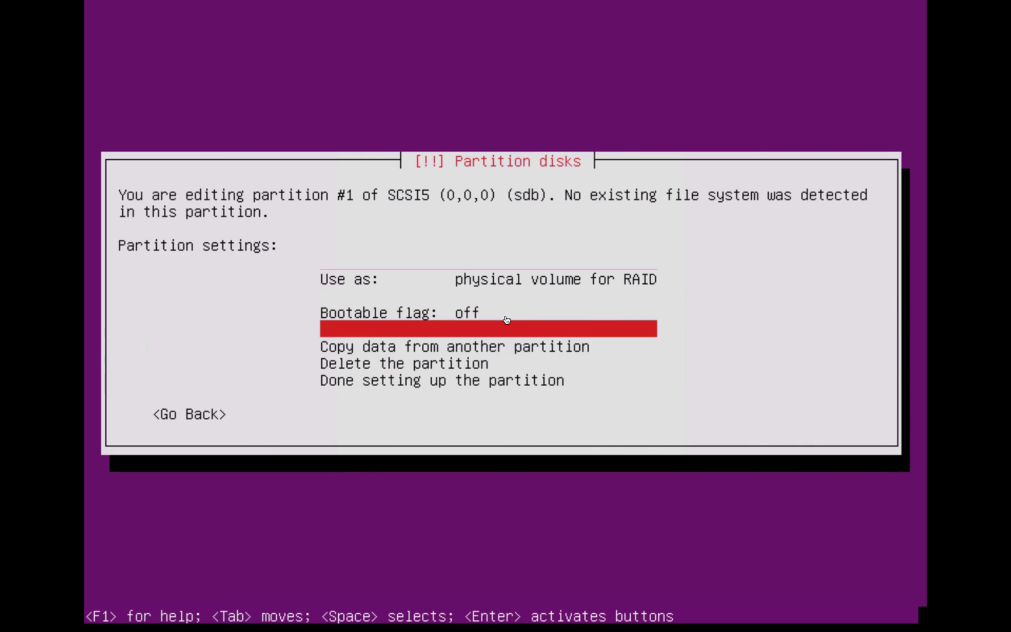
key(Return)
key(Down)
Create a 19.5 G primary RAID partition in sdb's remaining free space
key(Return)
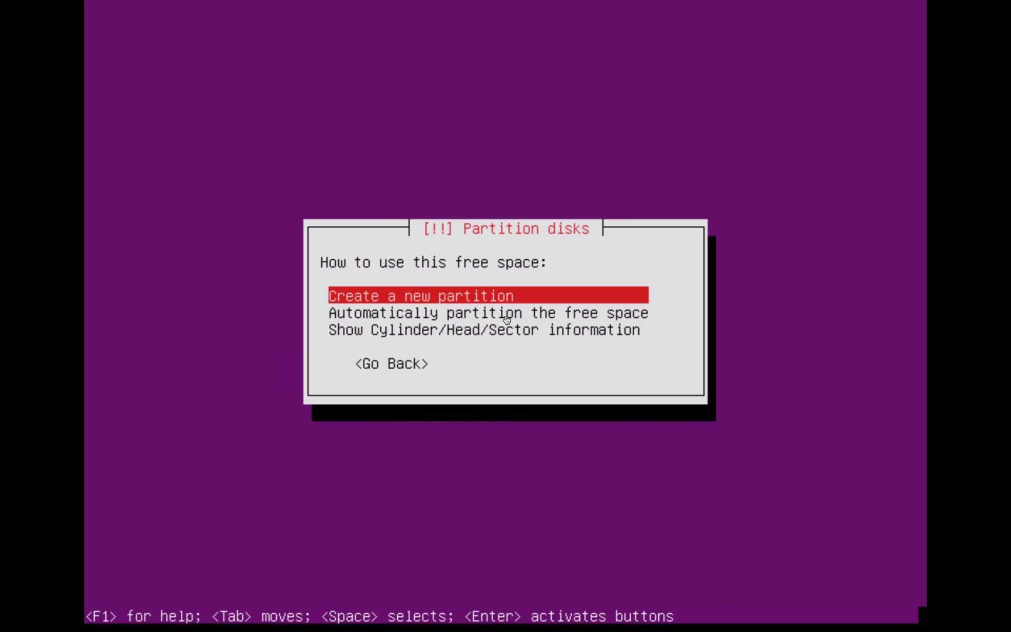
key(Return)
key(BackSpace)
key(BackSpace)
key(BackSpace)
key(BackSpace)
key(BackSpace)
key(BackSpace)
key(BackSpace)
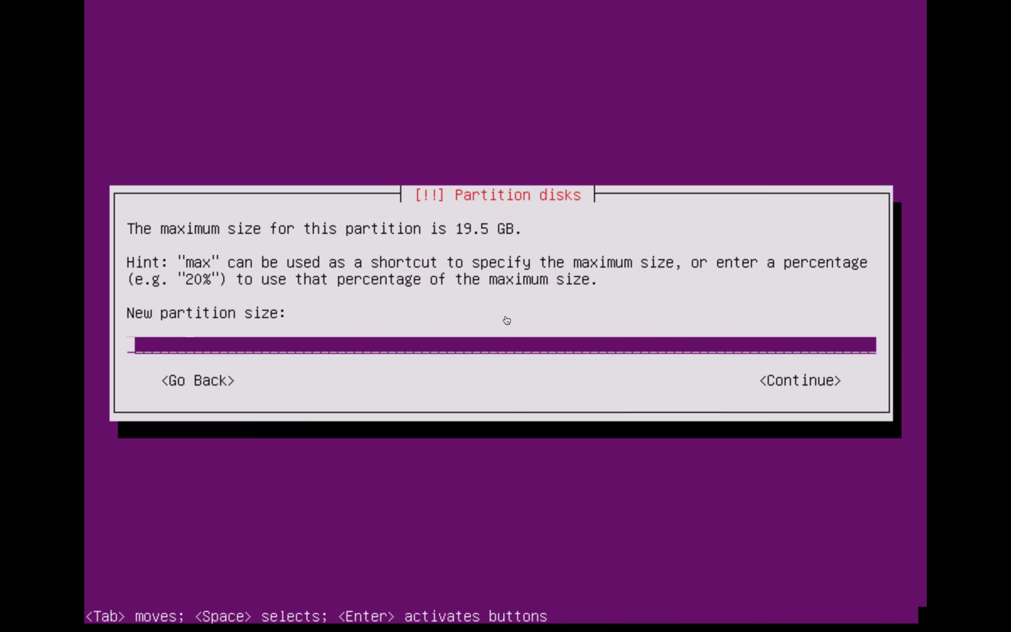
text(19.5GB)
key(BackSpace)
key(BackSpace)
text(G)
key(Return)
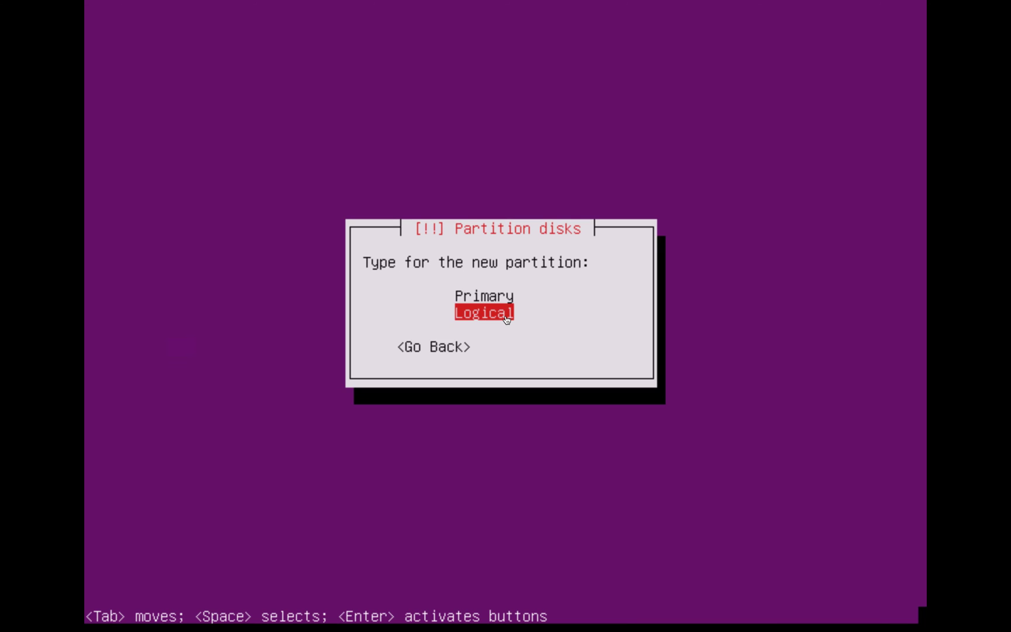
key(Up)
key(Return)
key(Return)
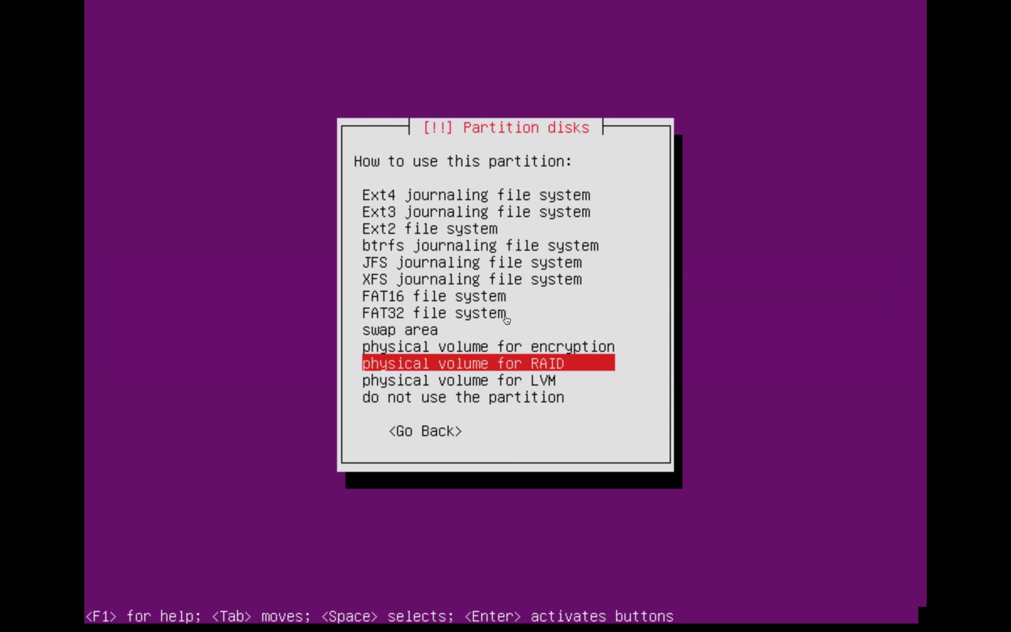
key(Return)
key(Down)
key(Down)
key(Down)
key(Down)
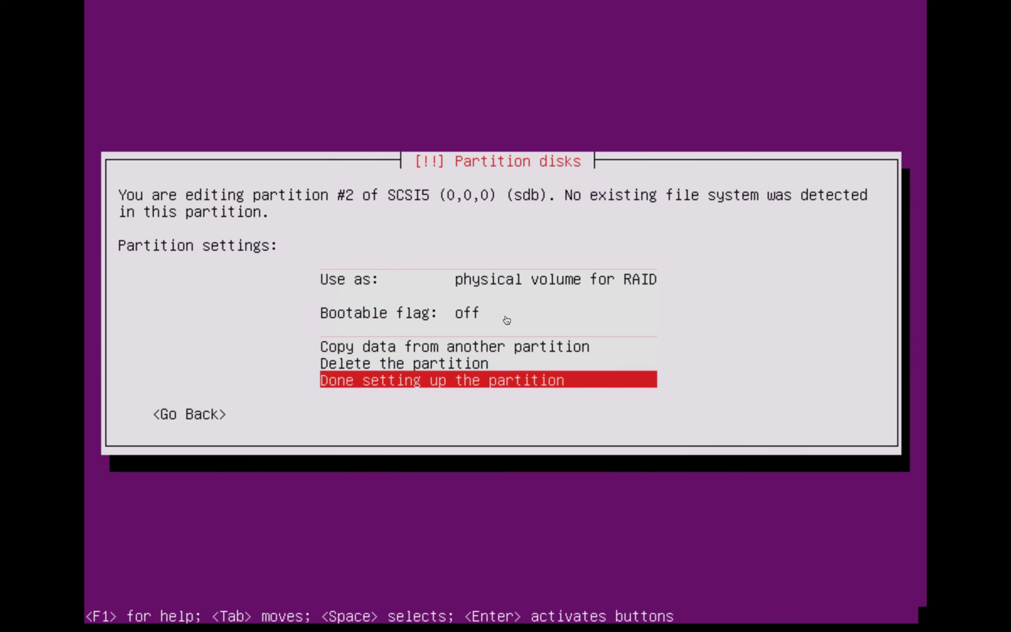
key(Return)
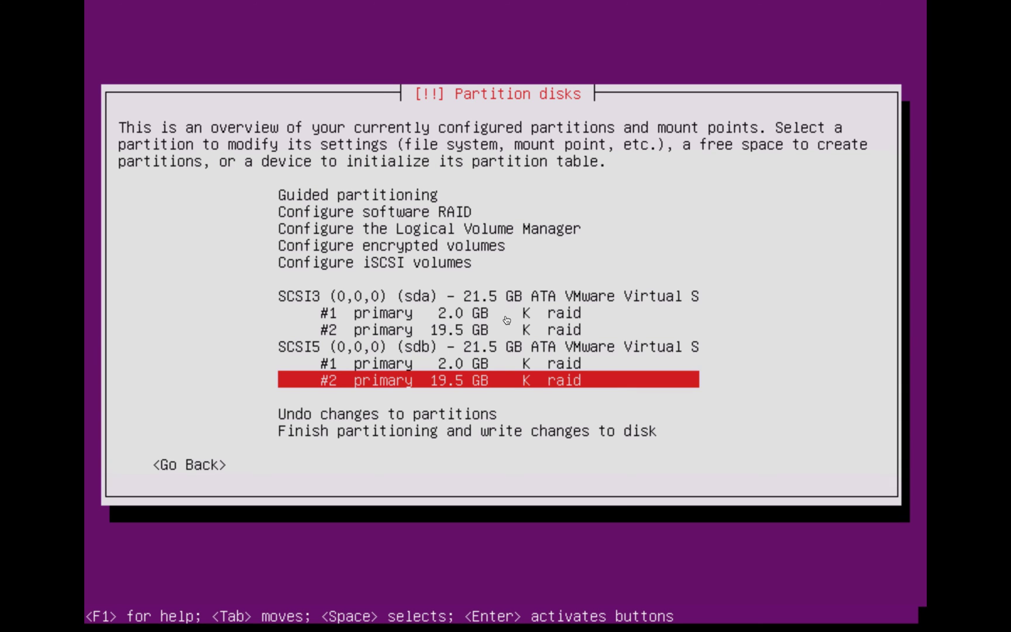
key(Up)
key(Up)
key(Up)
key(Up)
key(Up)
key(Up)
key(Up)
key(Up)
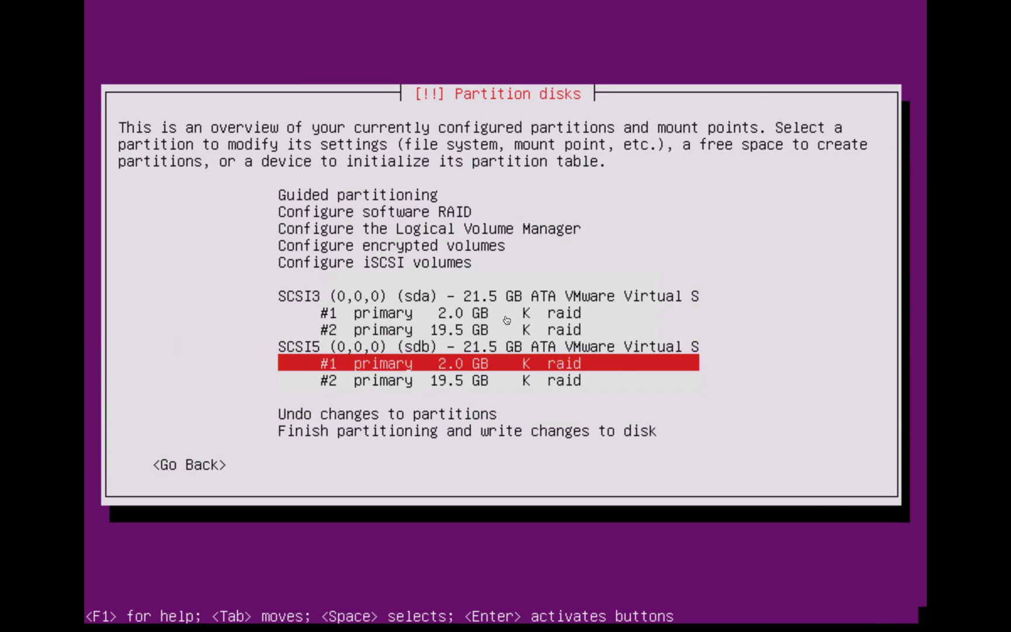
Choose Configure software RAID, write the partition changes to disk, and start creating an MD device
key(Up)
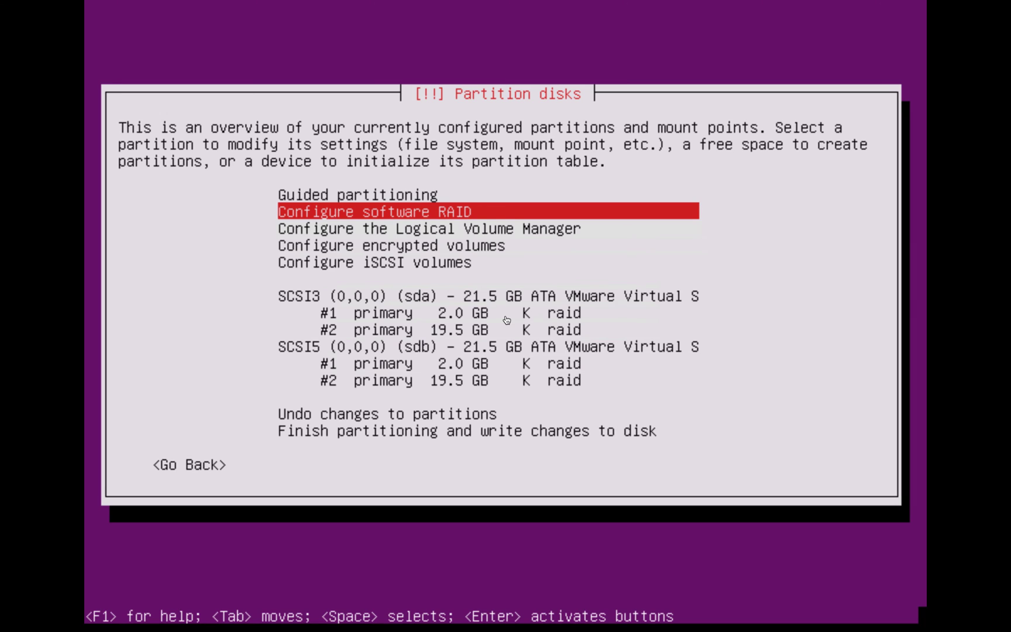
key(Return)
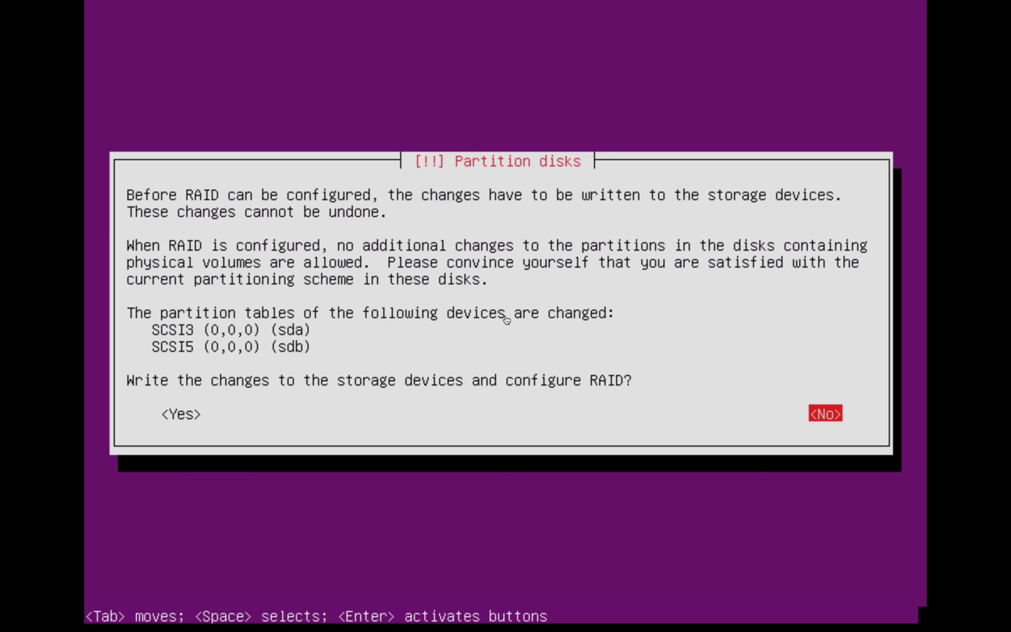
key(Tab)
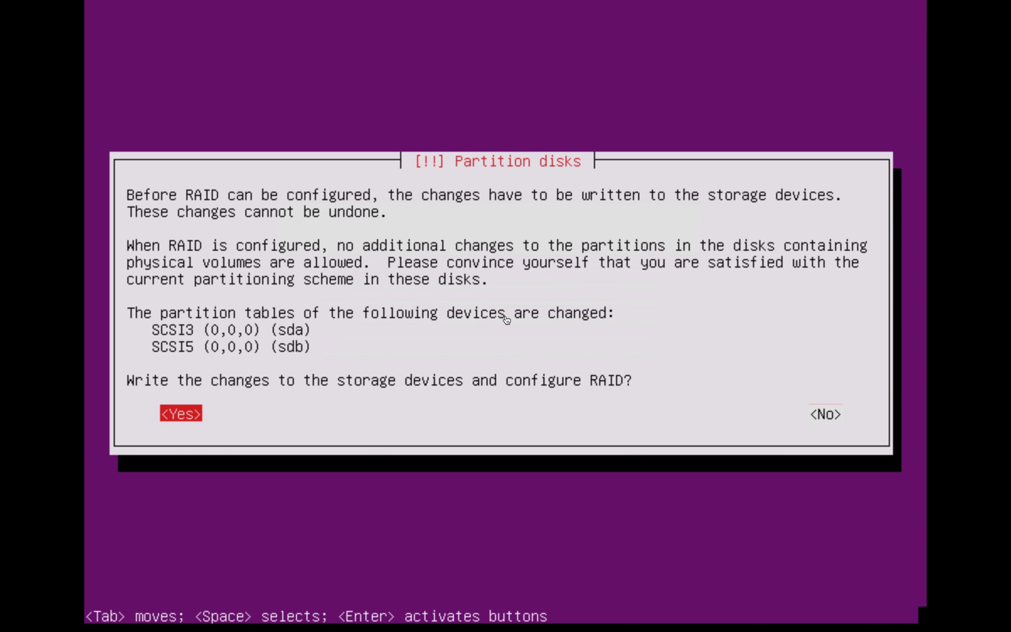
key(Return)
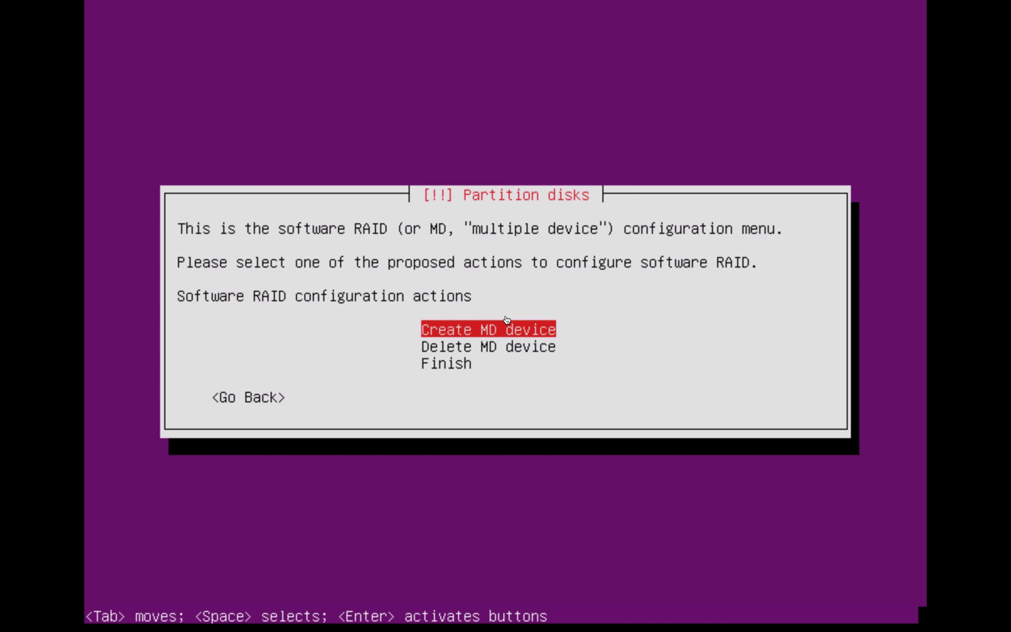
key(Return)
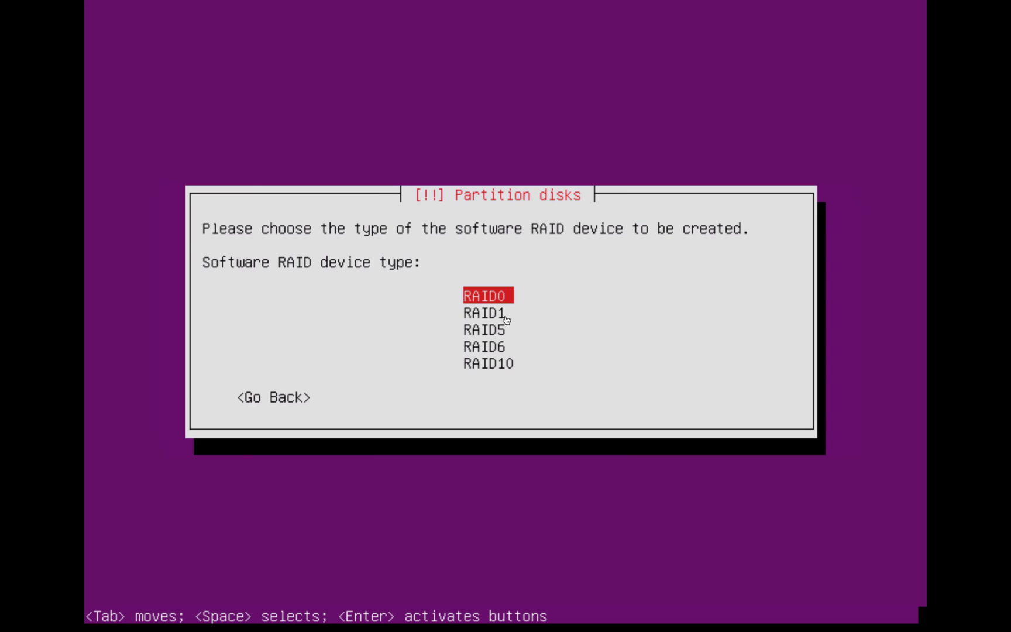
Create a RAID1 device with 2 active and 0 spare devices from sda1 and sdb1
key(Down)
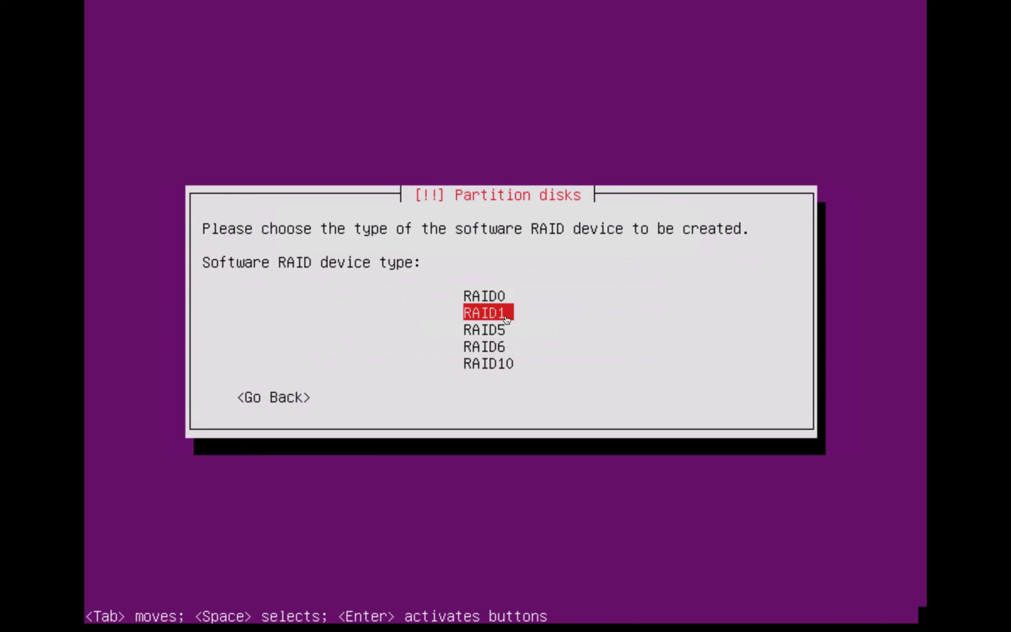
key(Return)
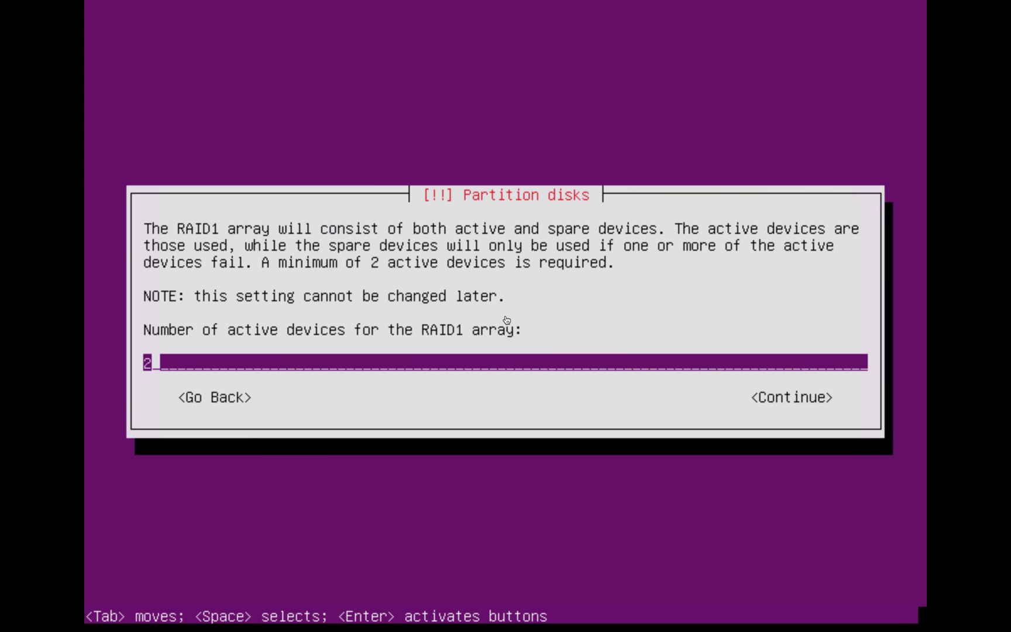
key(Return)
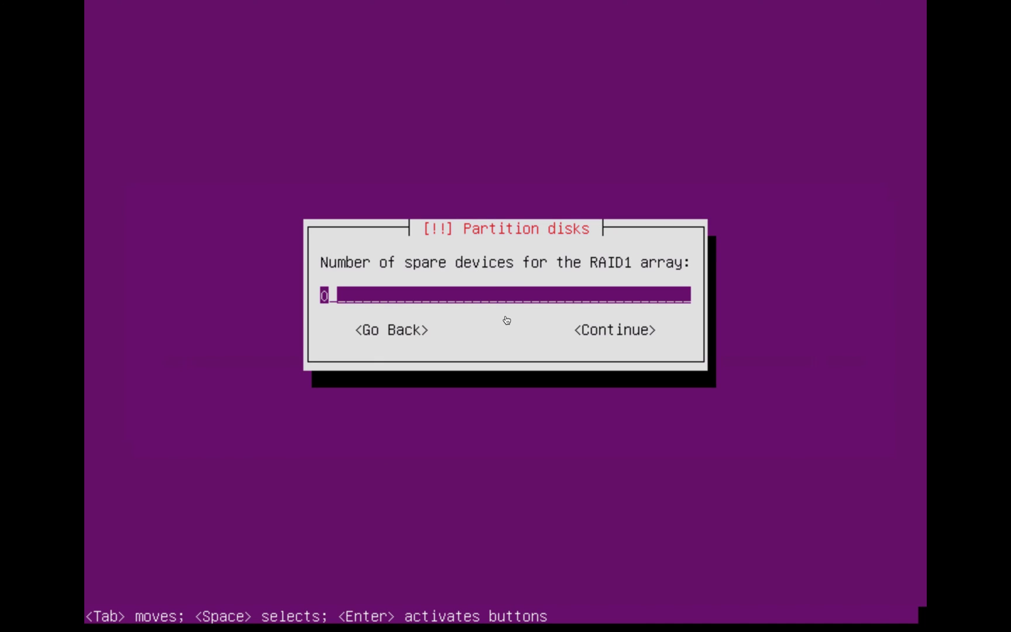
key(Tab)
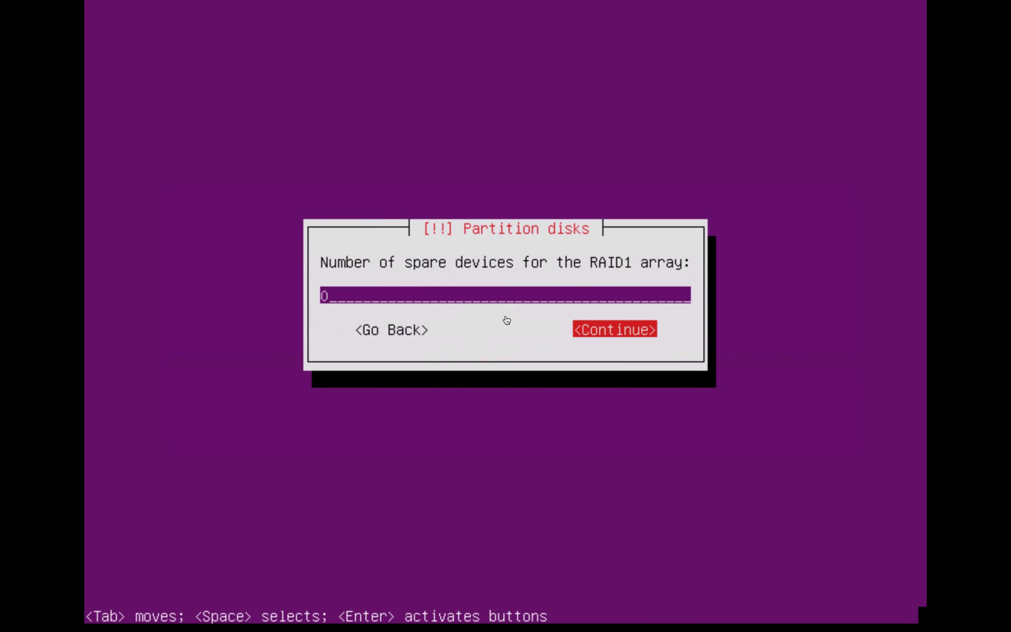
key(Return)
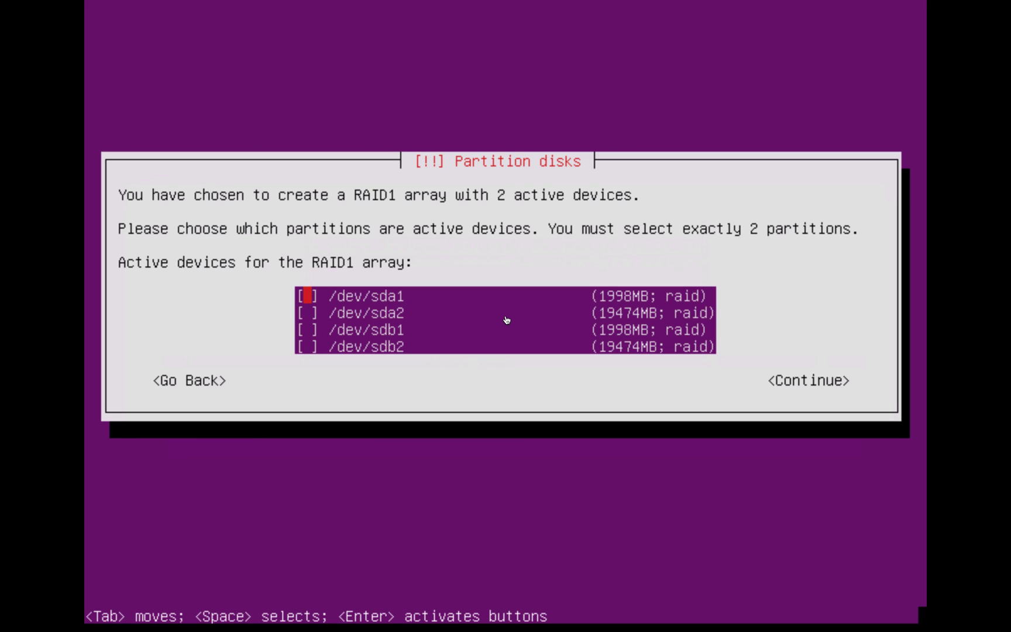
key(space)
key(Down)
key(Down)
key(space)
key(Return)
Create a second RAID1 device from sda2 and sdb2 and finish the RAID setup
key(Return)
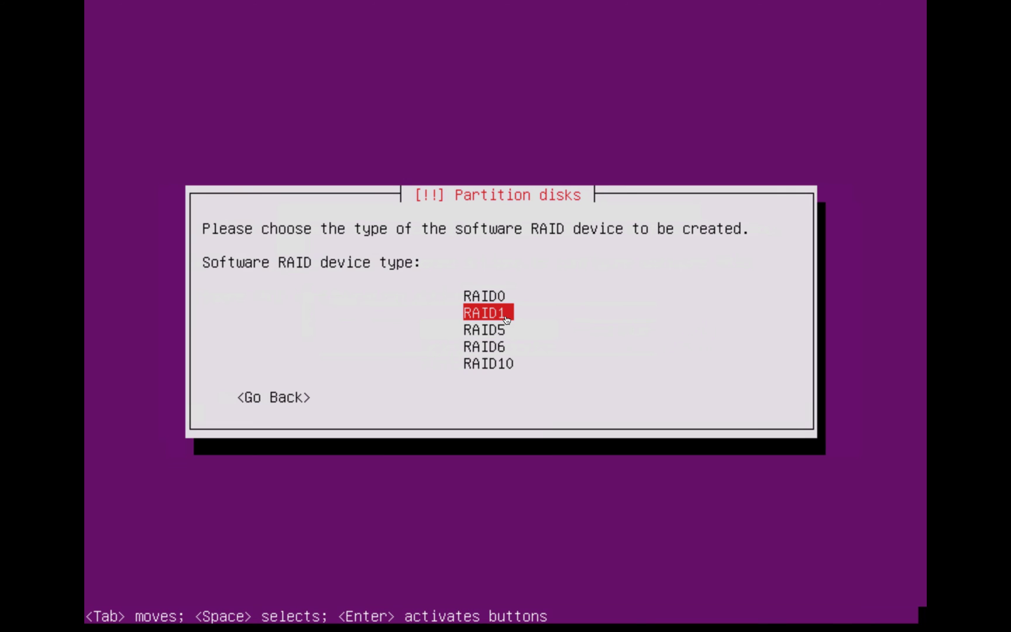
key(Return)
key(Return)
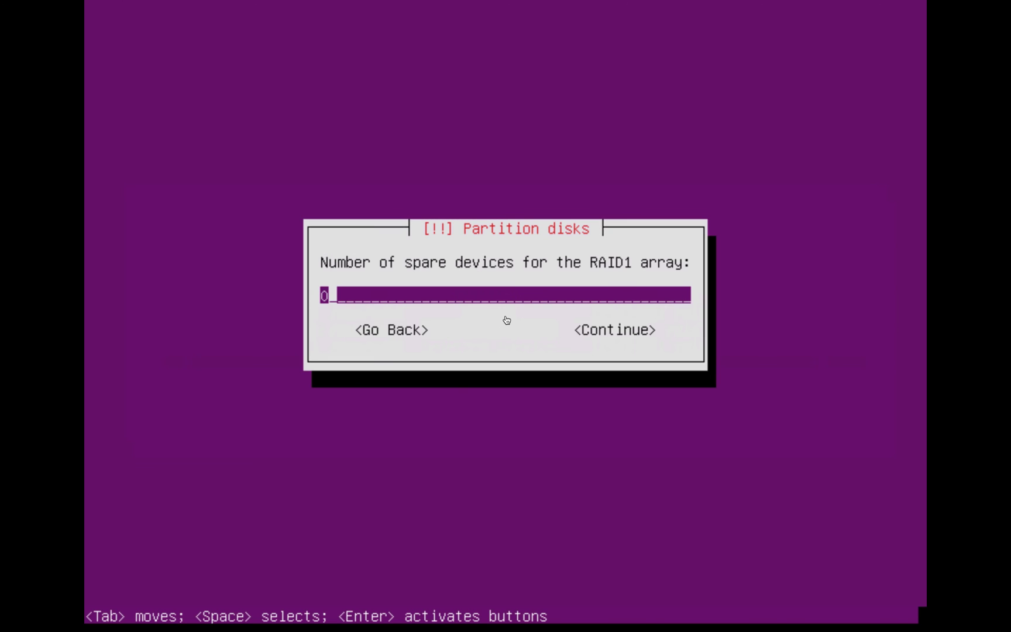
key(Return)
key(space)
key(Down)
key(space)
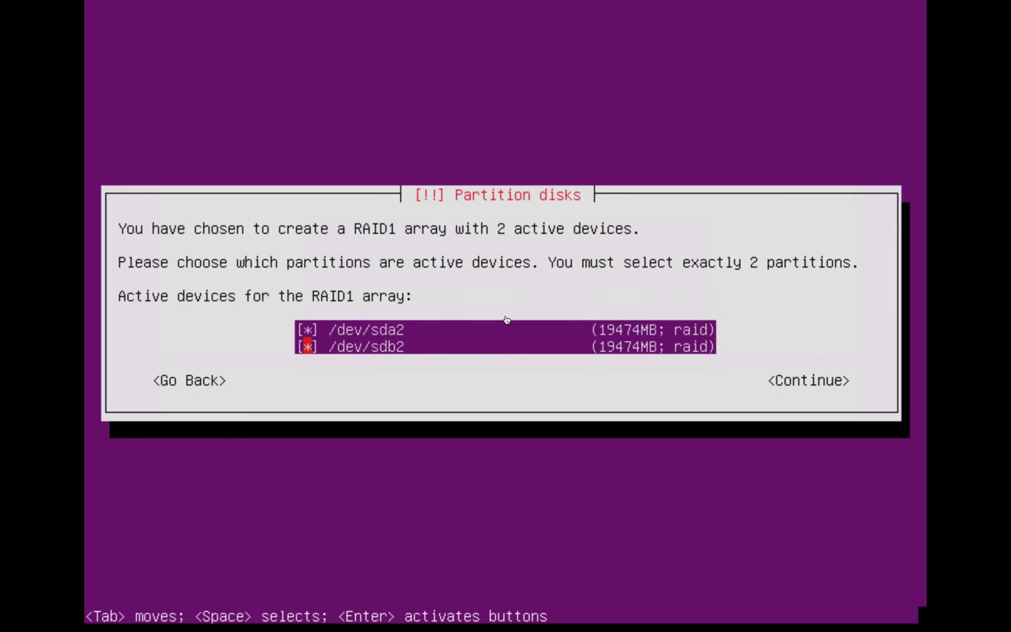
key(Return)
key(Down)
key(Down)
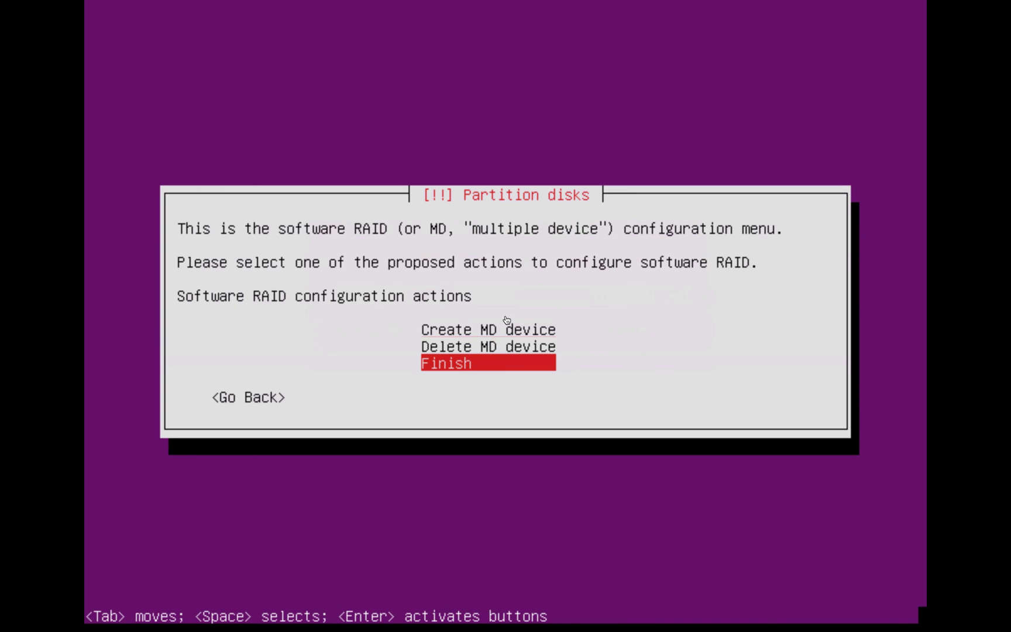
key(Return)
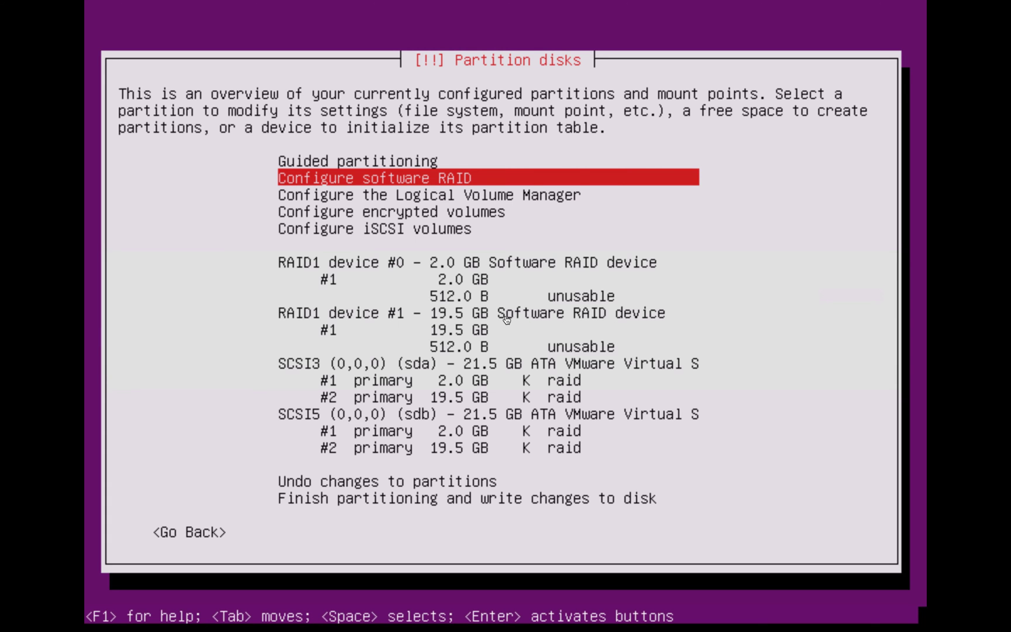
Set partition #1 of RAID1 device #0 (2.0 GB) to be used as swap area
key(Down)
key(Down)
key(Down)
key(Down)
key(Down)
key(Down)
key(Down)
key(Down)
key(Down)
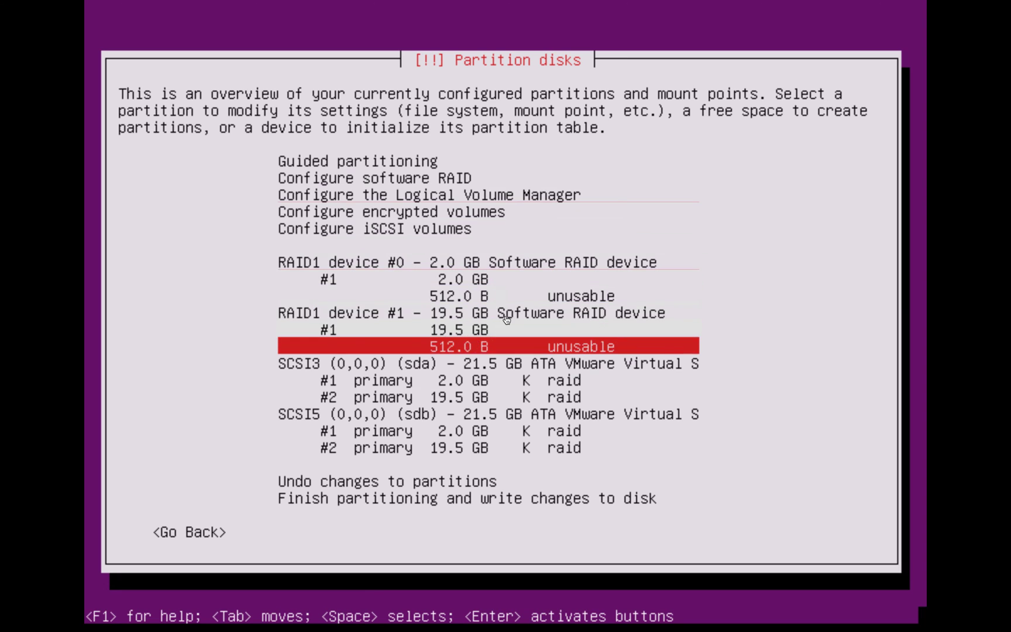
key(Up)
key(Up)
key(Up)
key(Up)
key(Up)
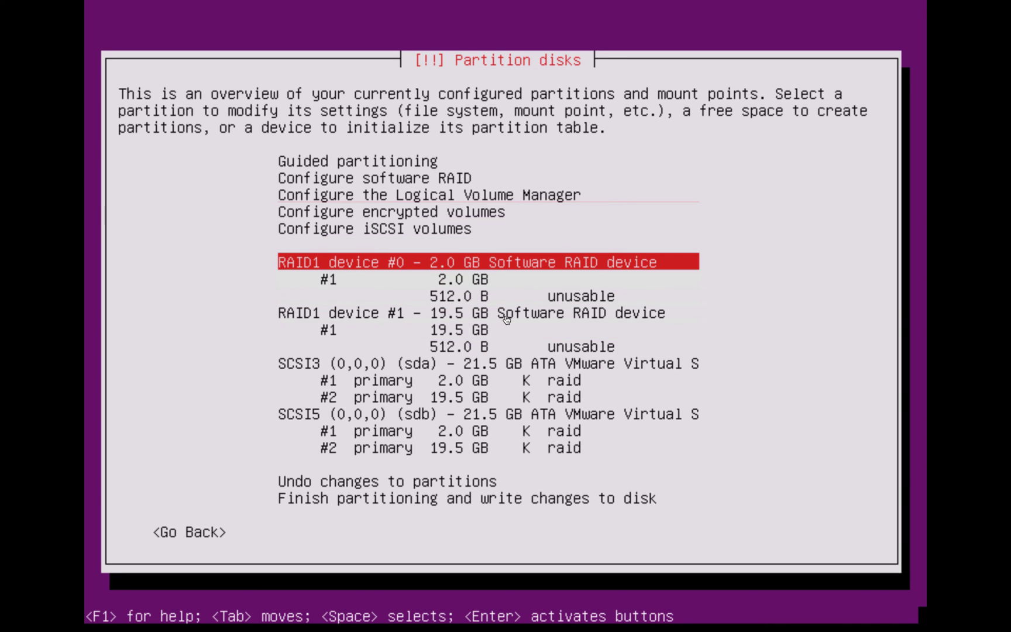
key(Down)
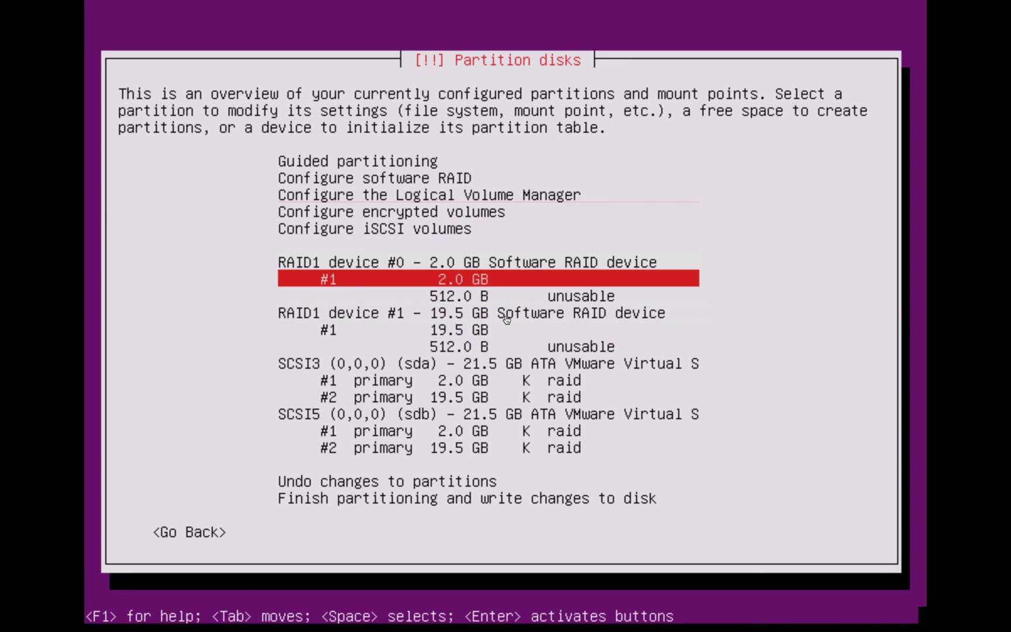
key(Return)
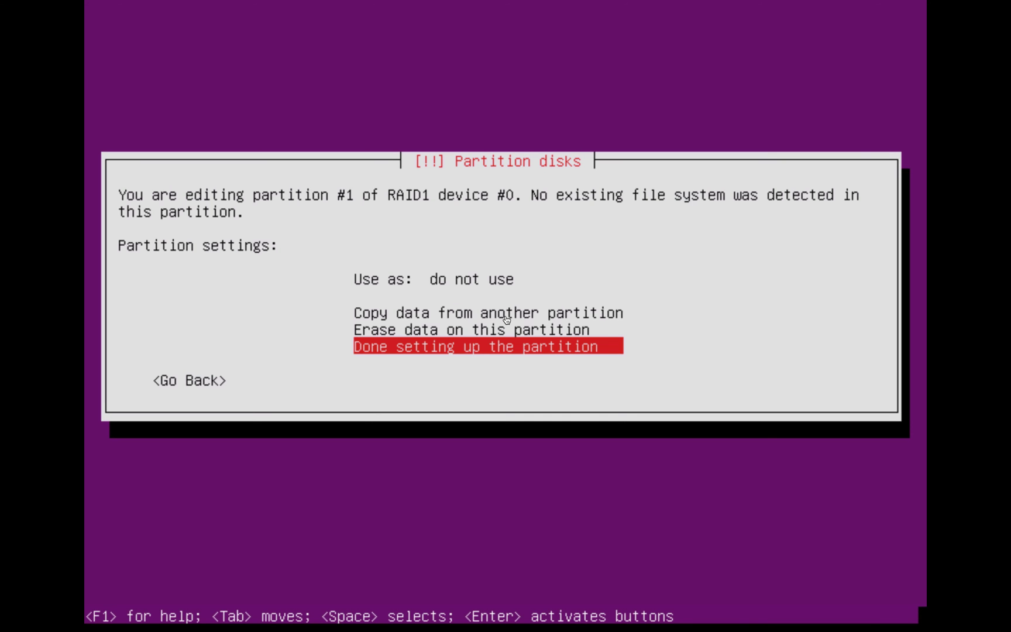
key(Up)
key(Up)
key(Up)
key(Return)
key(Down)
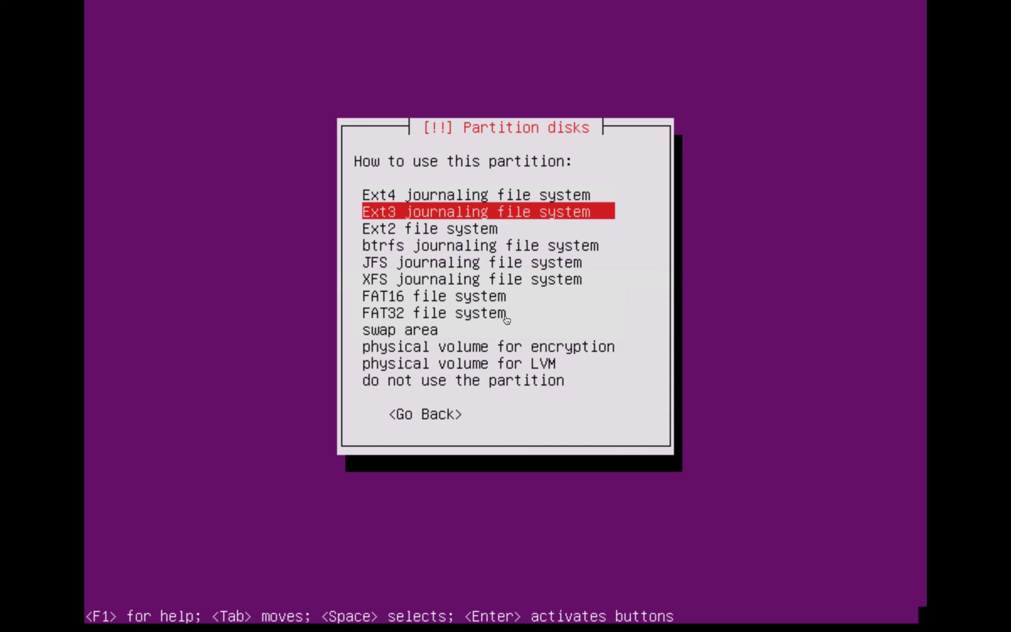
key(Down)
key(Down)
key(Down)
key(Down)
key(Down)
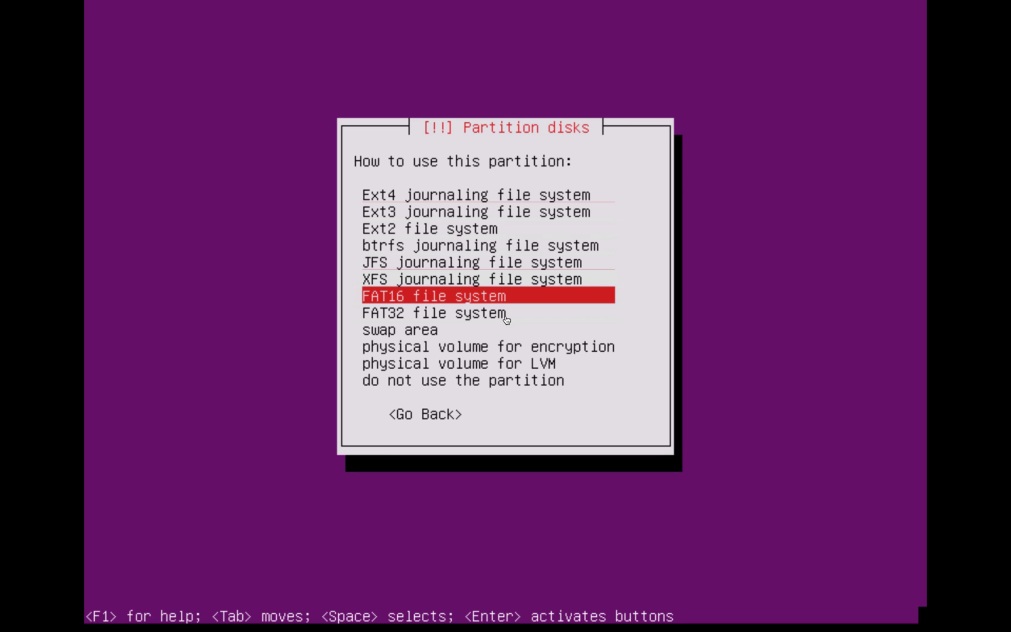
key(Down)
key(Down)
key(Return)
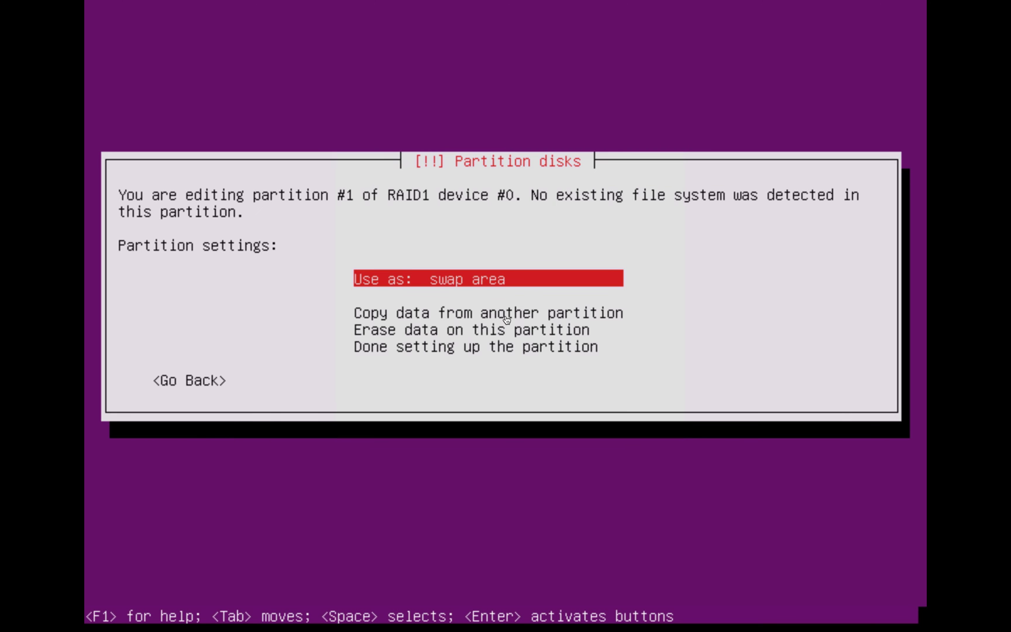
key(Down)
key(Down)
key(Down)
key(Down)
key(Return)
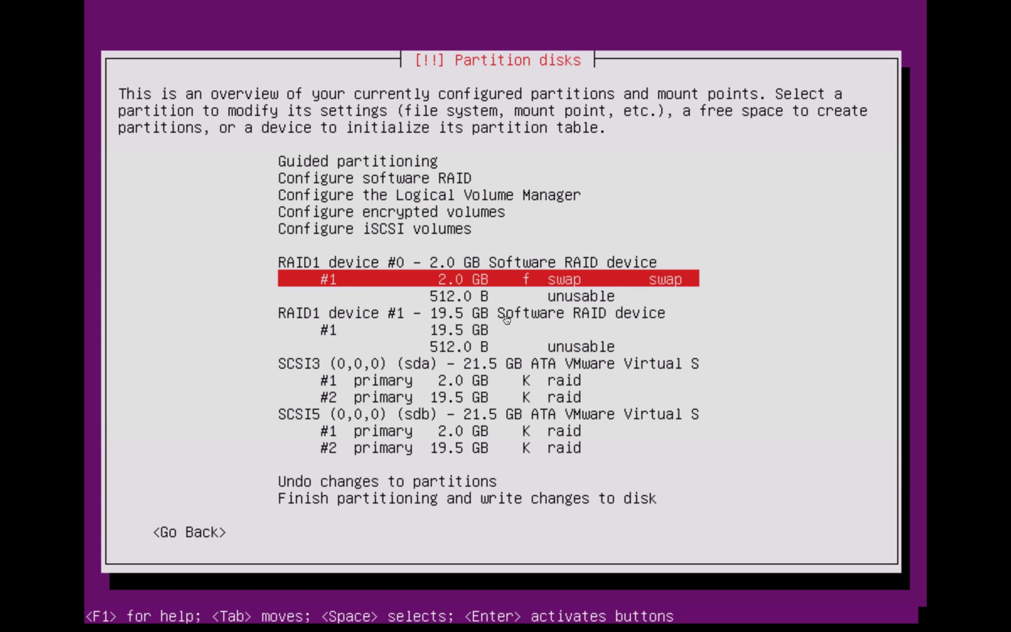
key(Down)
key(Down)
key(Down)
key(Down)
Set the 19.5 GB partition on RAID1 device #1 to use Ext4
key(Up)
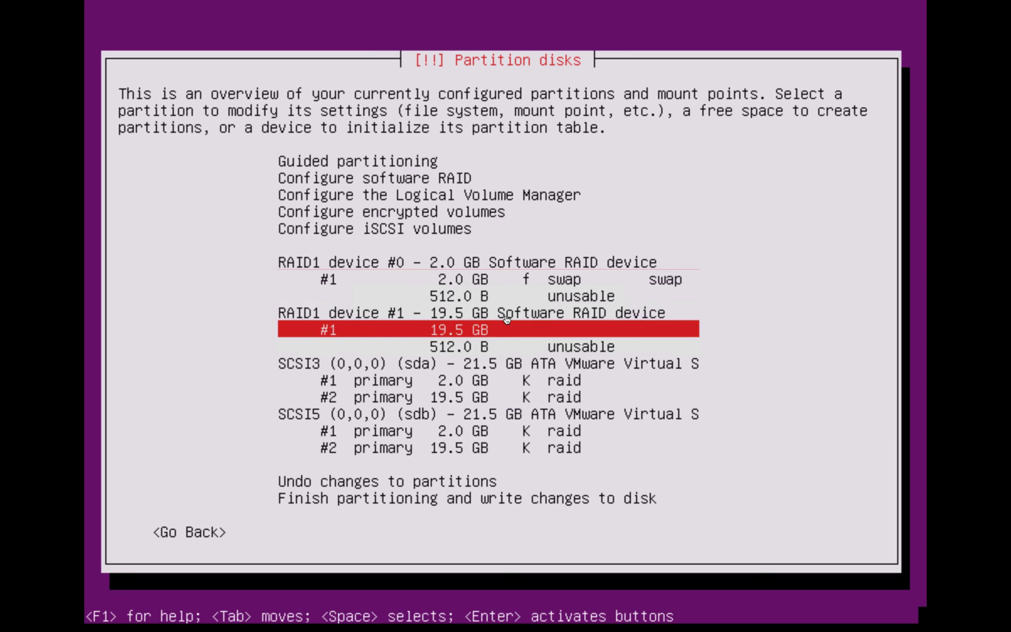
key(Return)
key(Up)
key(Up)
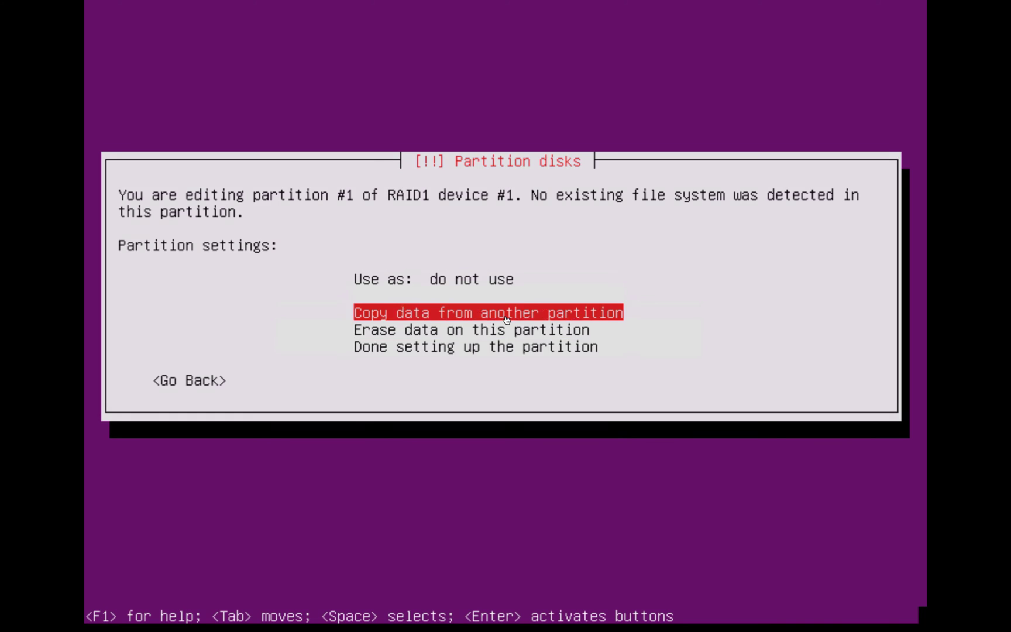
key(Up)
key(Return)
key(Up)
key(Up)
key(Up)
key(Up)
key(Up)
key(Up)
key(Up)
key(Up)
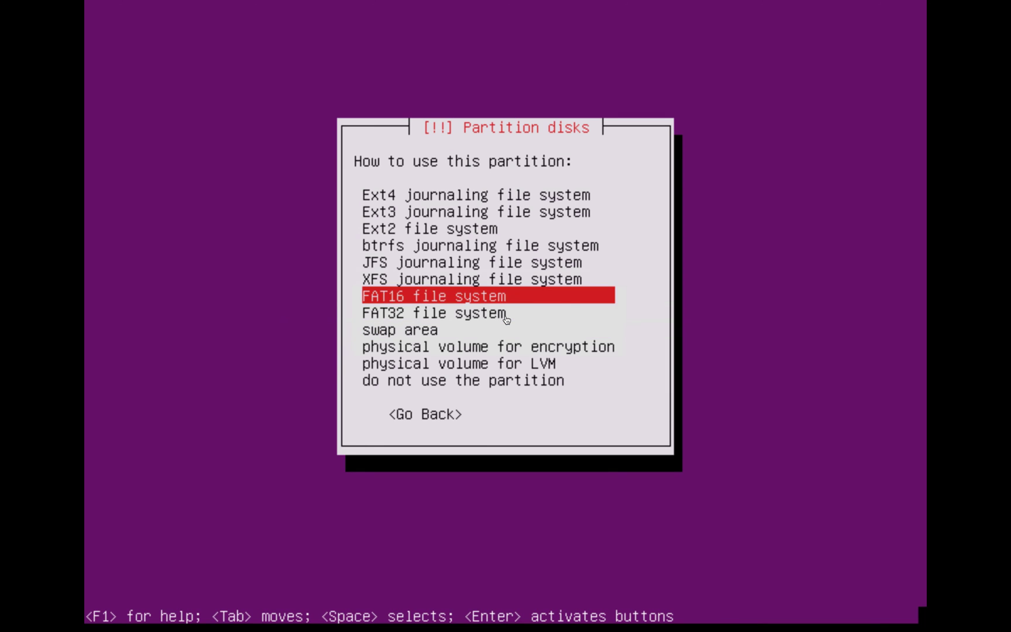
key(Return)
Set that partition's mount point to / and finish partitioning
key(Down)
key(Down)
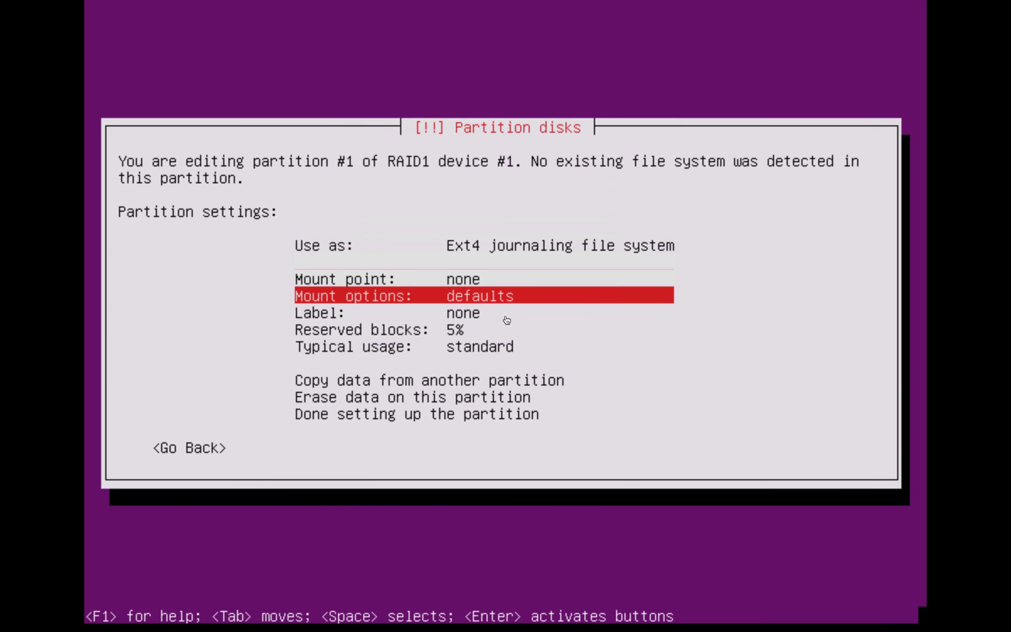
key(Up)
key(Return)
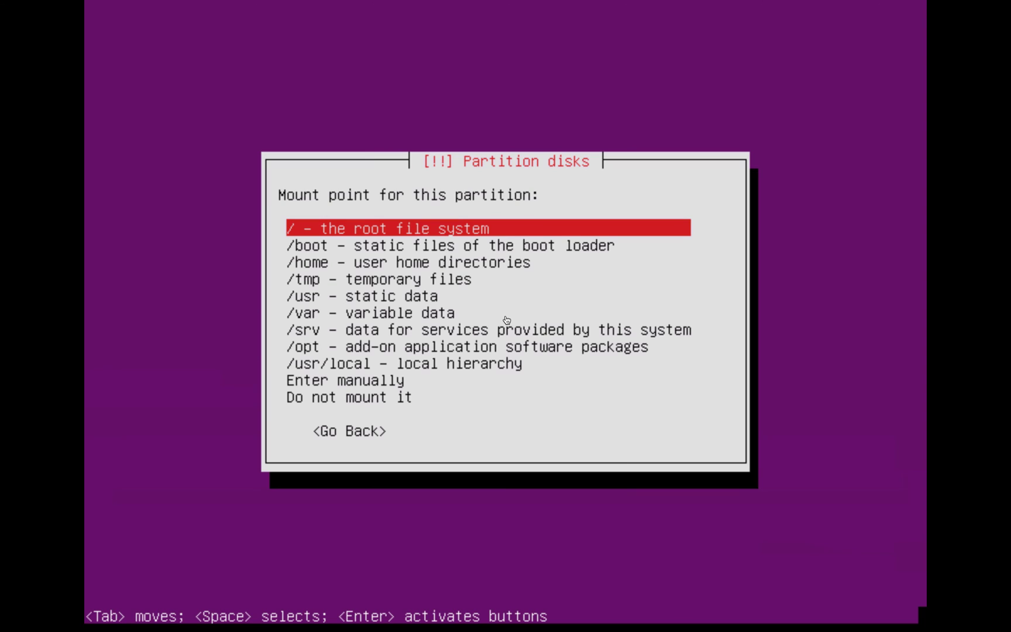
key(Down)
key(Down)
key(Down)
key(Down)
key(Down)
key(Down)
key(Down)
key(Down)
key(Down)
key(Down)
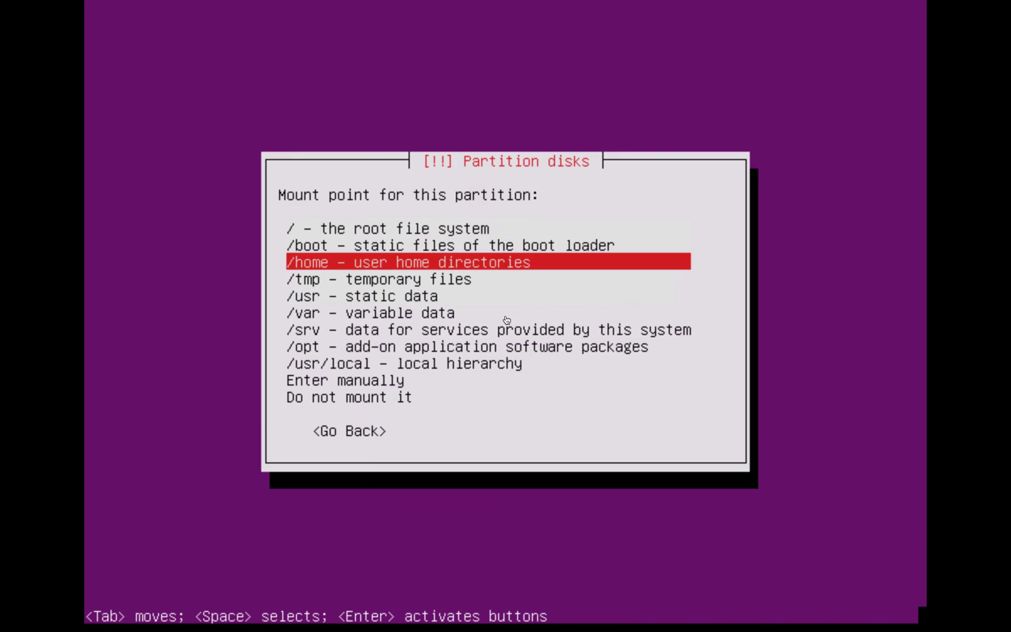
key(Up)
key(Up)
key(Up)
key(Up)
key(Up)
key(Up)
key(Up)
key(Up)
key(Up)
key(Up)
key(Return)
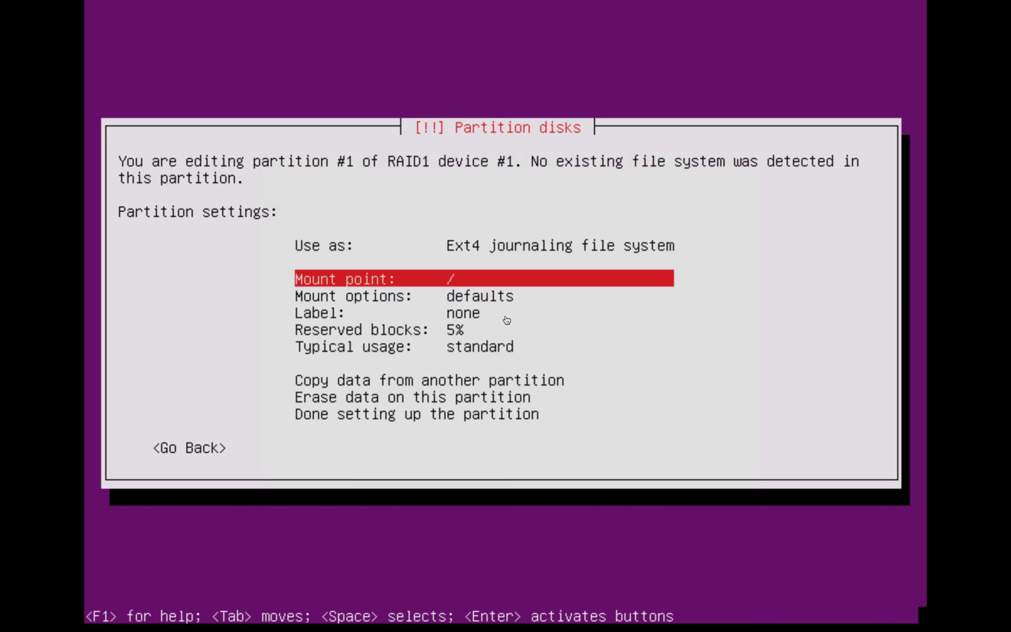
key(Down)
key(Down)
key(Down)
key(Down)
key(Down)
key(Down)
key(Down)
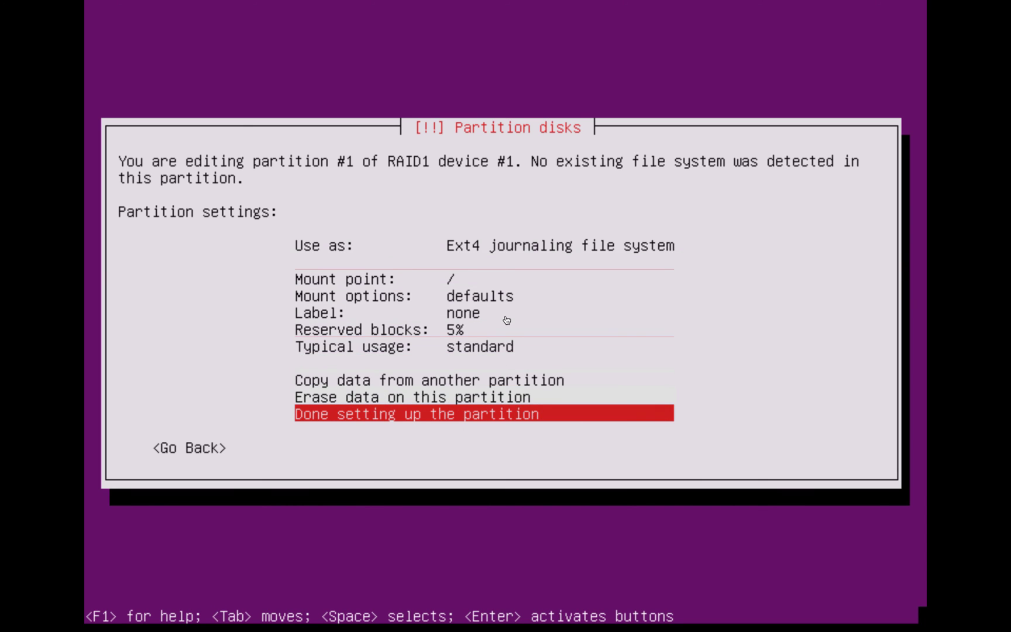
key(Return)
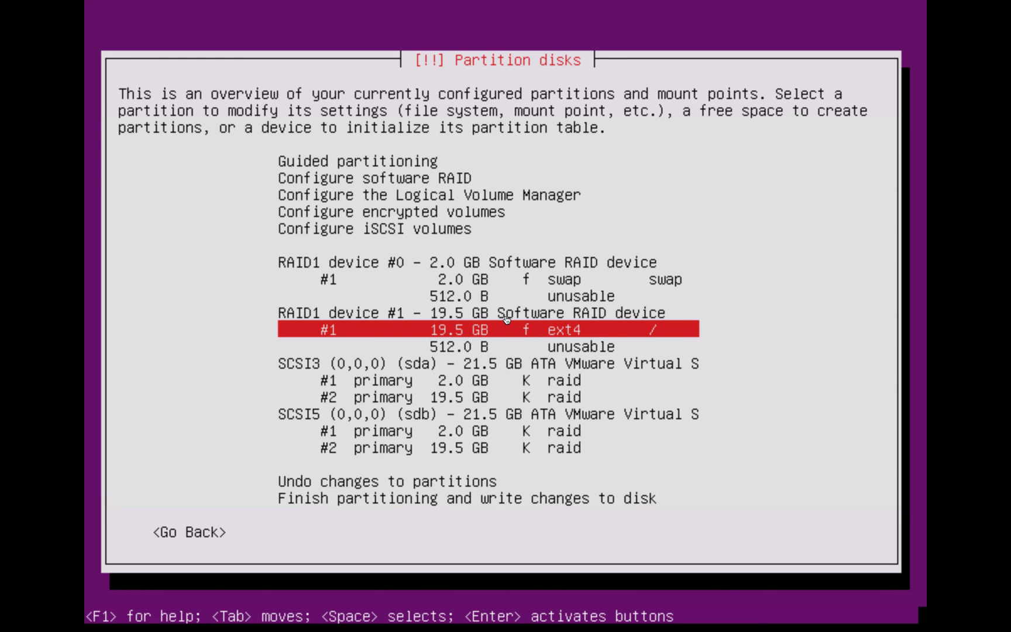
key(Down)
key(Down)
key(Down)
key(Down)
key(Down)
key(Down)
key(Down)
key(Down)
key(Down)
key(Down)
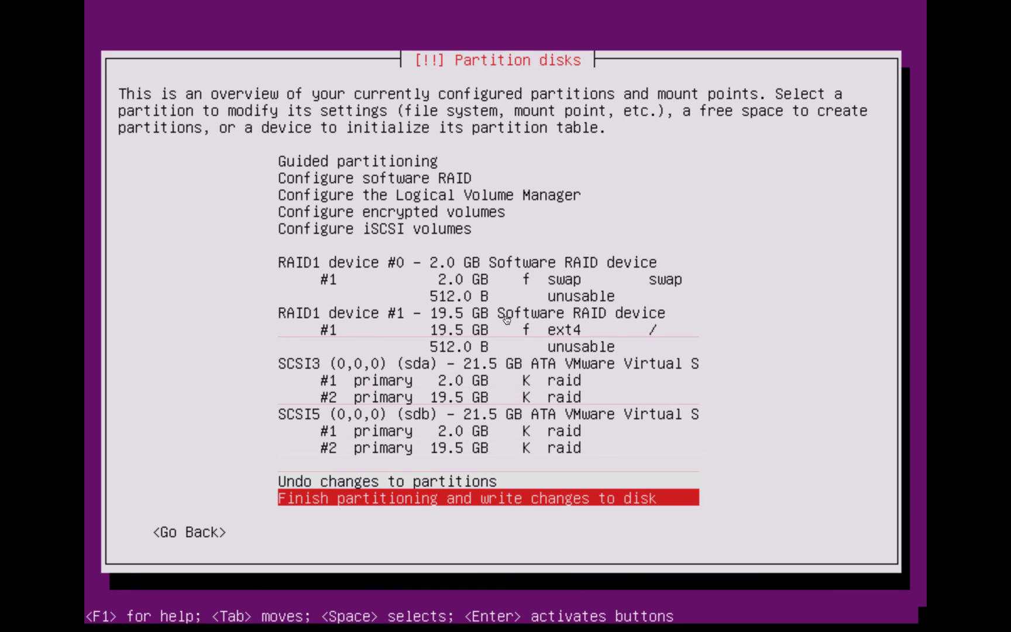
key(Return)
Answer Yes to write the swap and ext4 partition changes to the RAID disks
key(Tab)
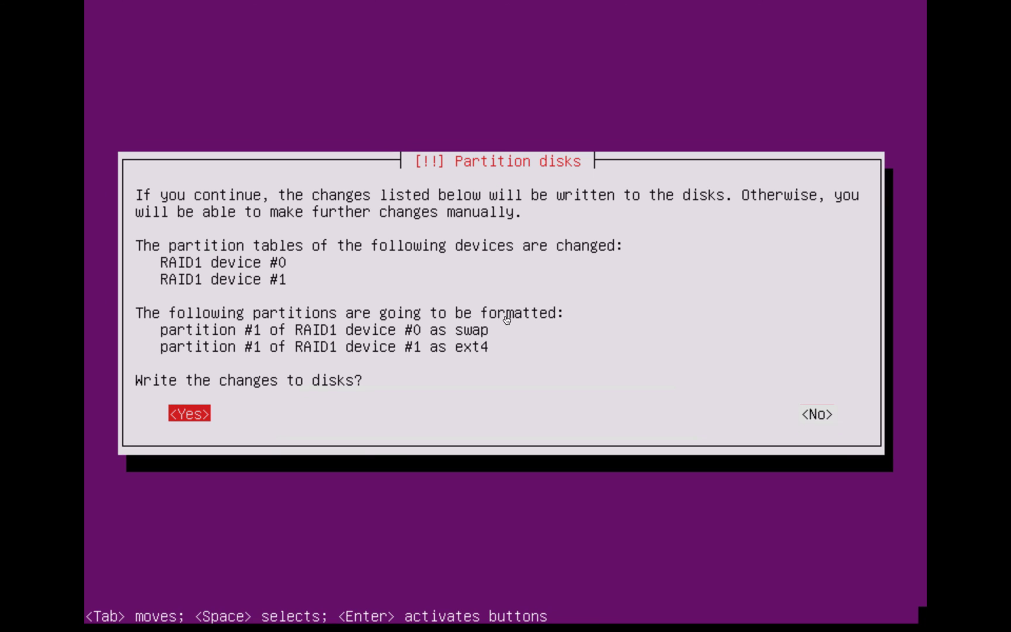
key(Return)
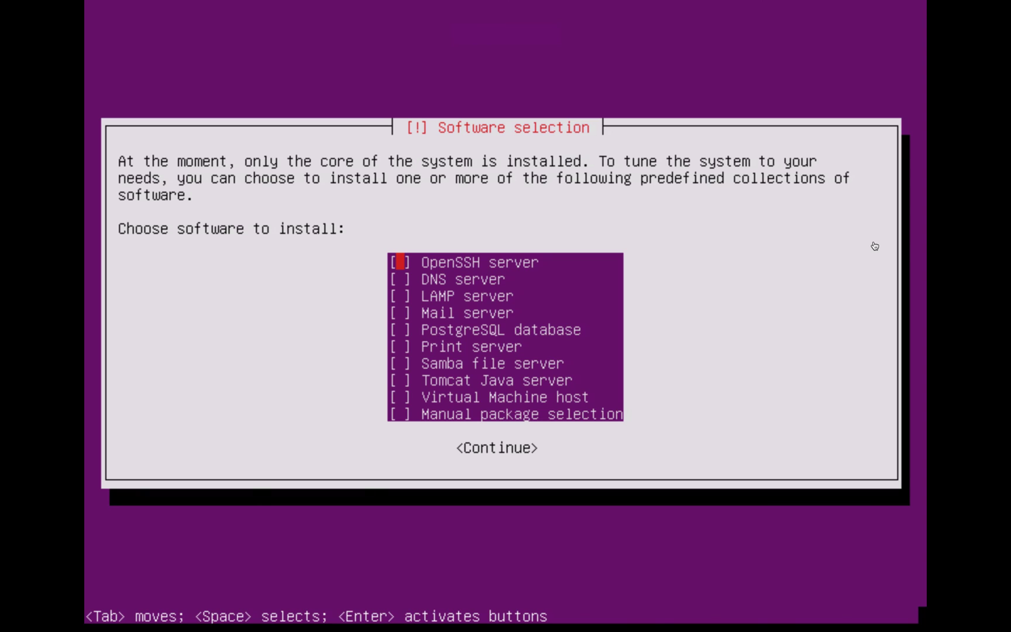
Tick OpenSSH server in Software selection and continue the installation
key(space)
key(Down)
key(Return)
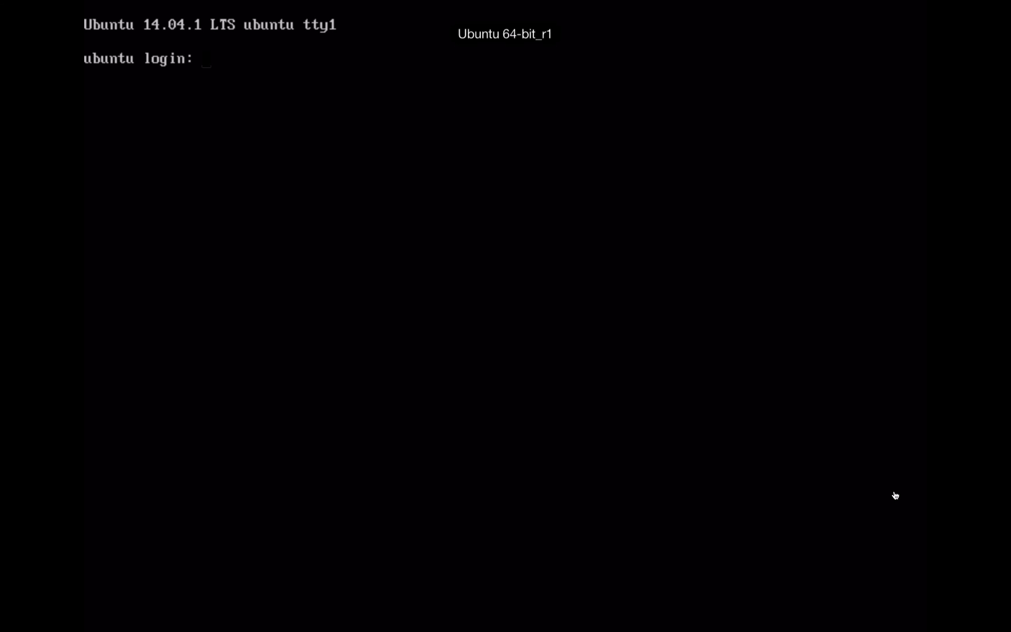
Log in at the console with the user account name and enter 'sudo su'
text(wilson18)
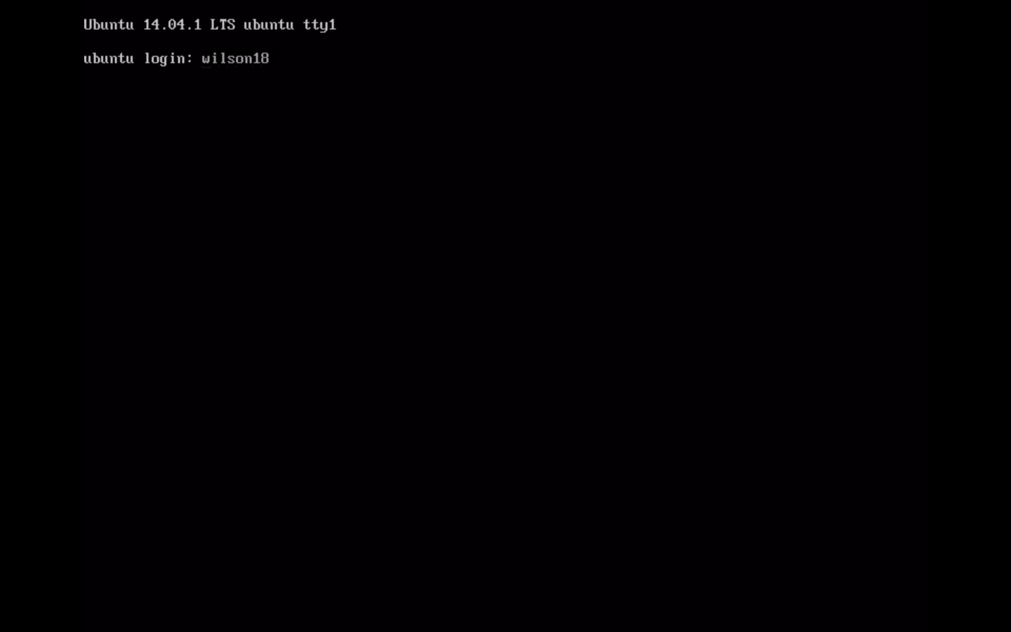
key(Return)
key(Return)
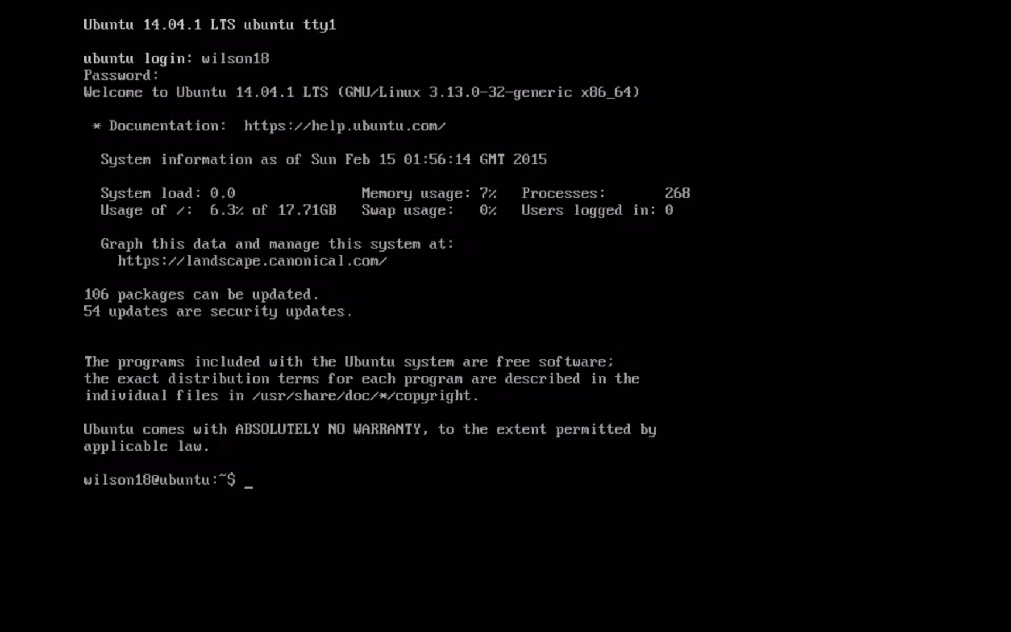
text(sudo su)
Become root with the user's password and run apt-get update
key(Return)
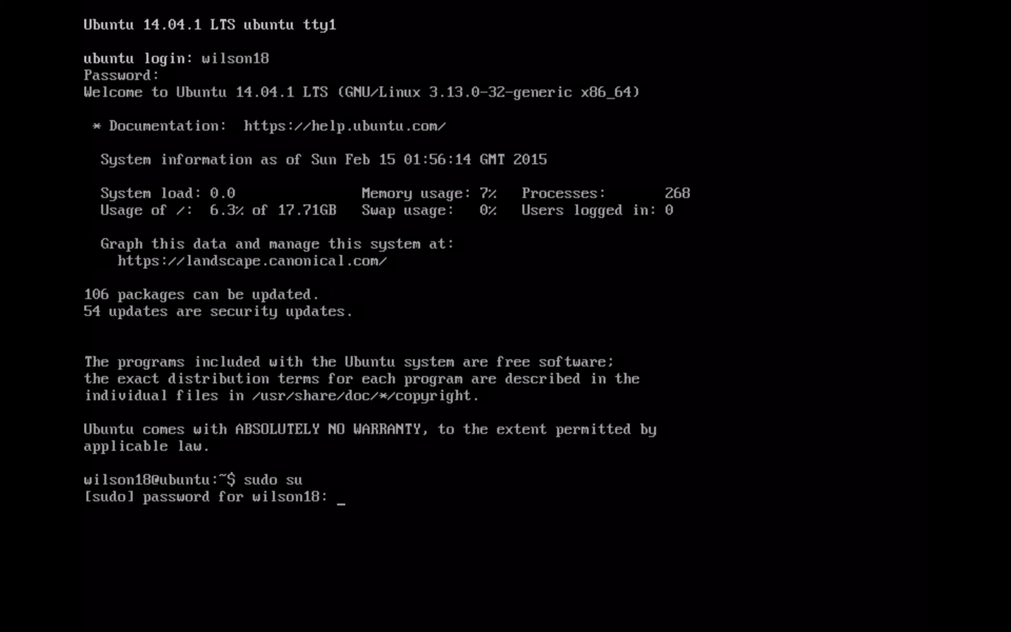
key(Return)
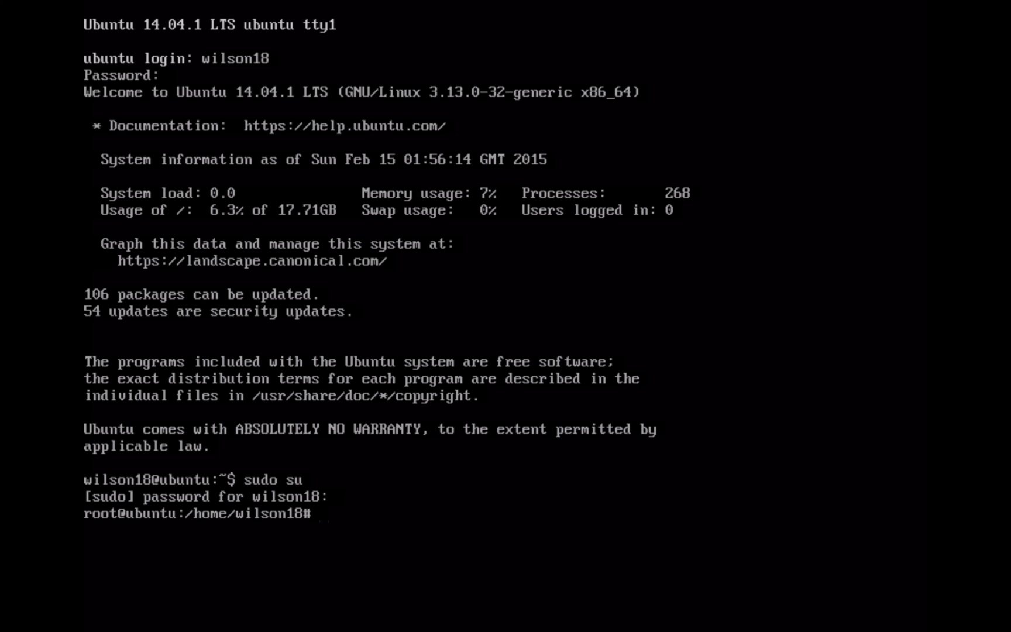
text(apt-get update)
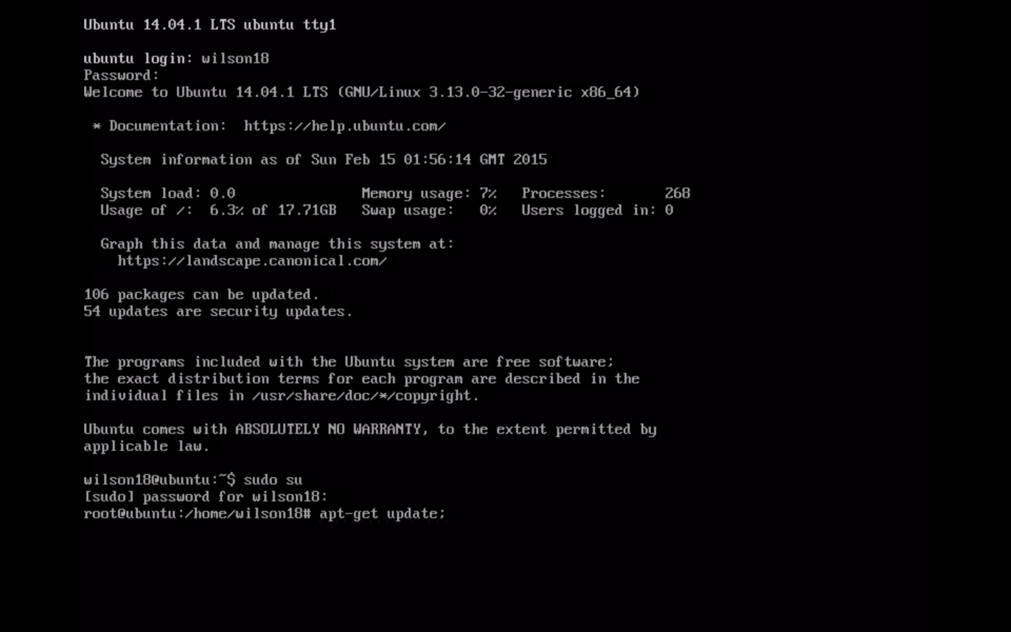
text(;)
key(Return)
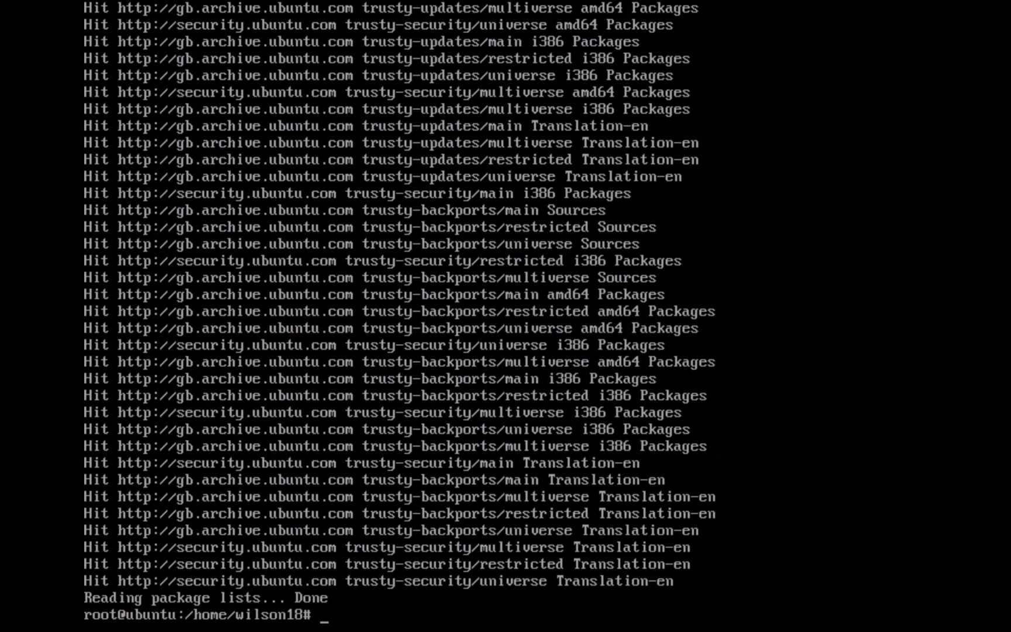
Run apt-get install ubuntu-desktop to start installing the desktop packages
text(apt-get update)
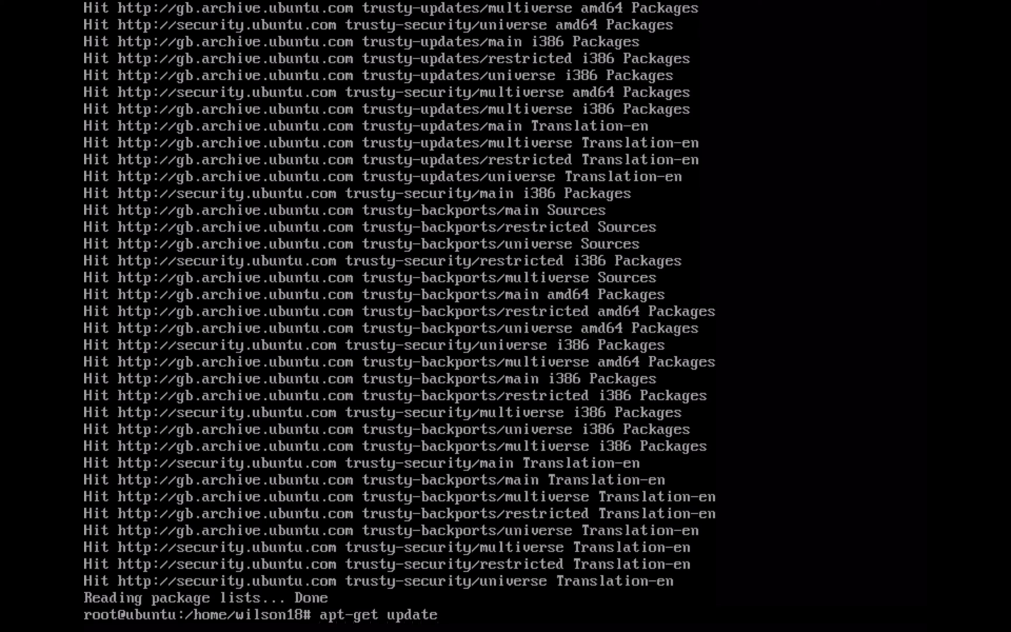
key(BackSpace)
key(BackSpace)
key(BackSpace)
key(BackSpace)
text(install ub)
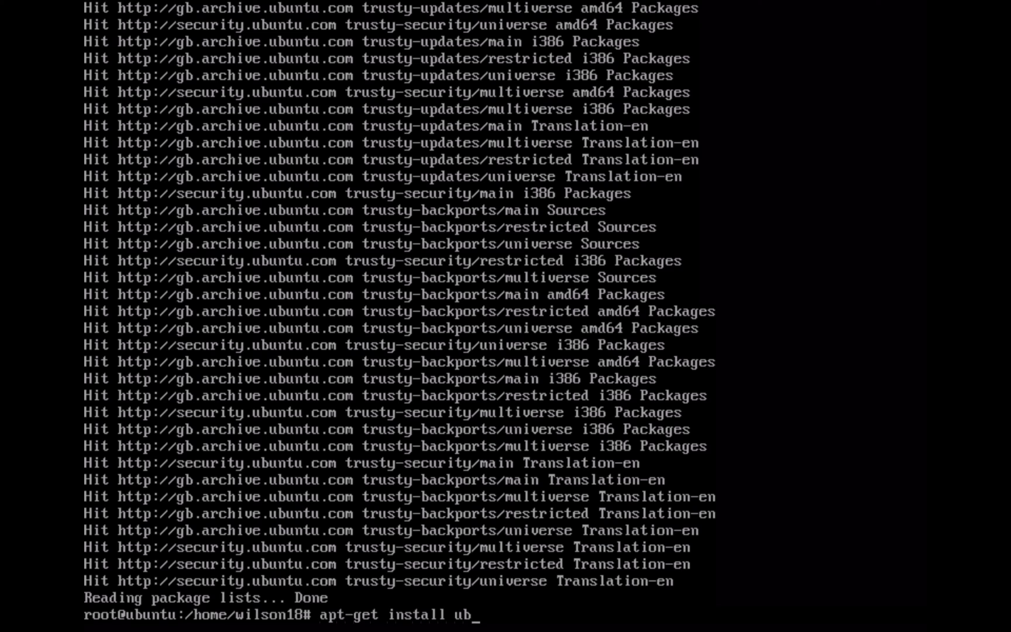
text(untu-dektop)
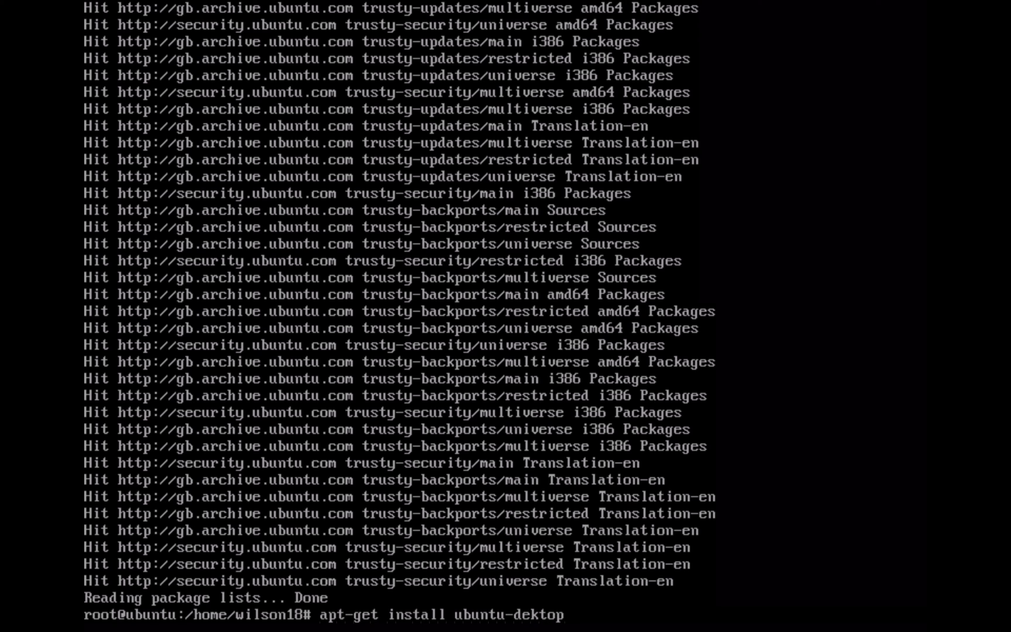
text(s)
key(Return)
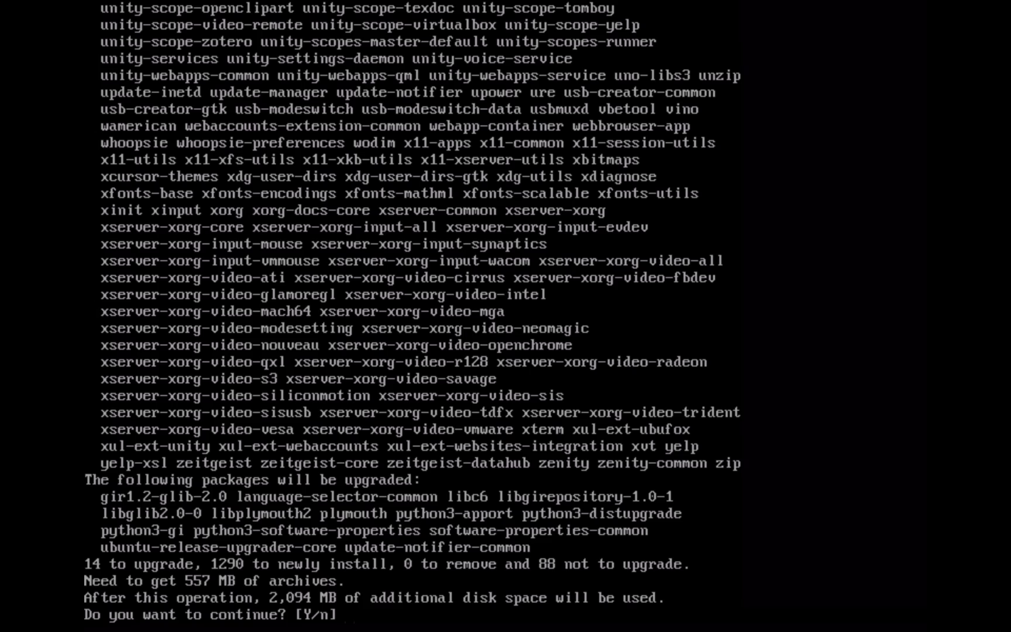
Confirm the ubuntu-desktop installation with y, then reboot the machine
text(y)
key(Return)
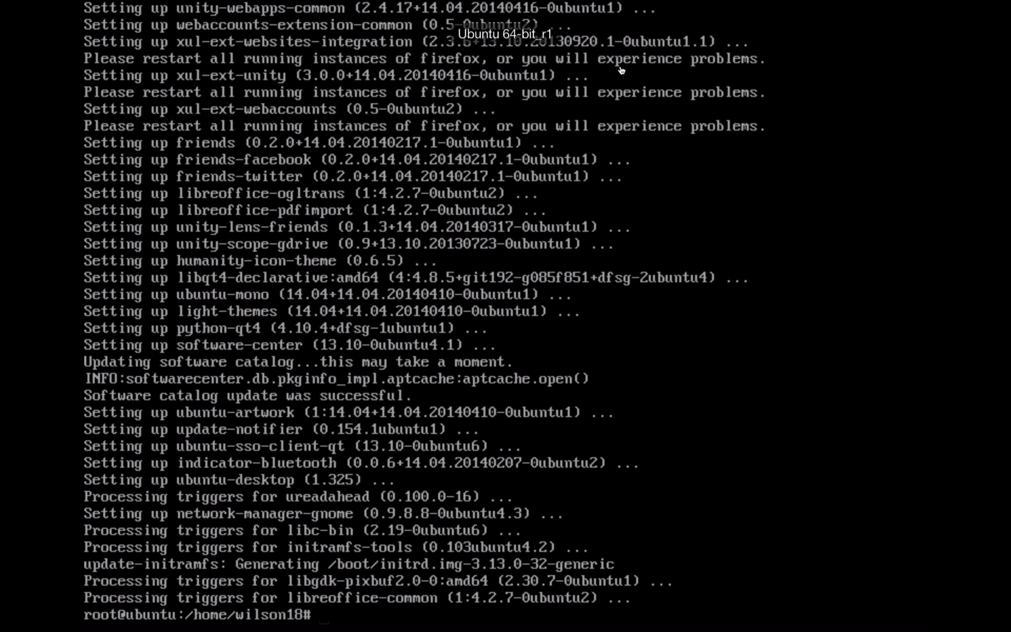
text(reboot)
key(Return)
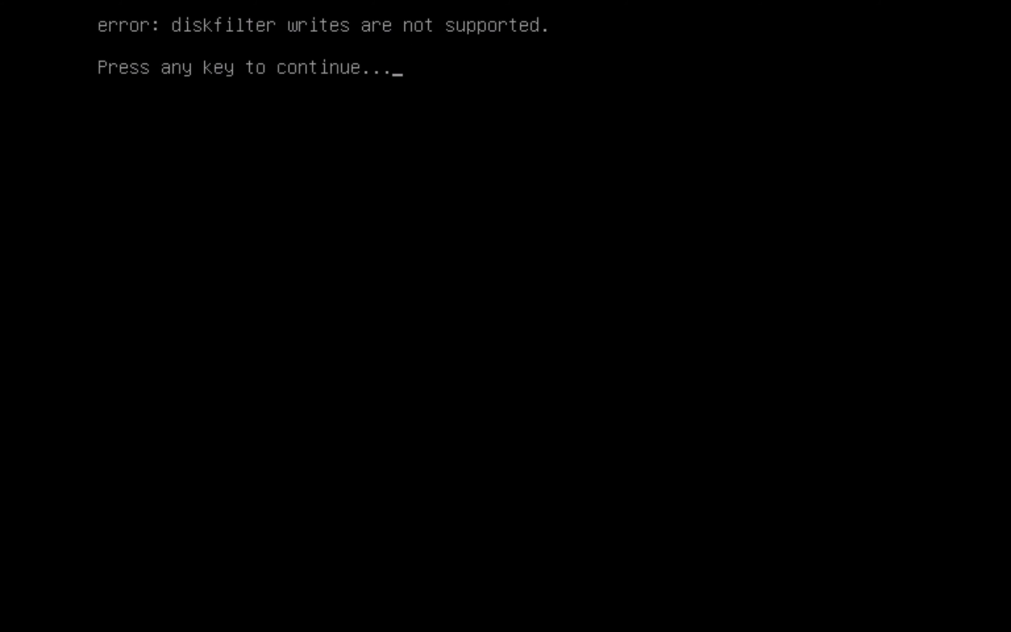
Dismiss the 'diskfilter writes are not supported' error to continue booting
key(Return)
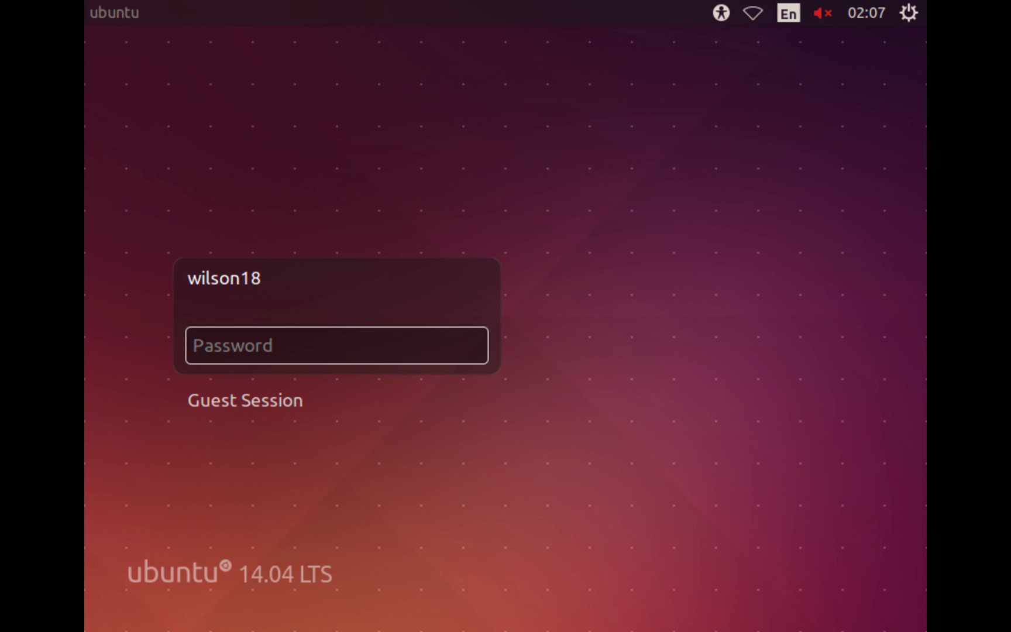
Sign in at the Unity greeter with the account password and bring up the Dash
text(********)
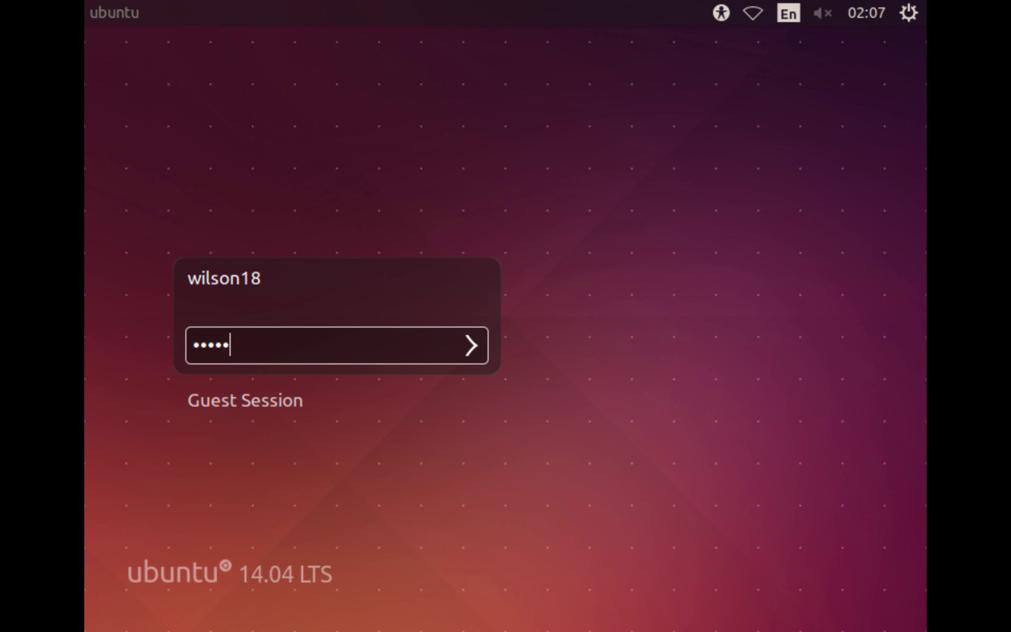
key(Return)
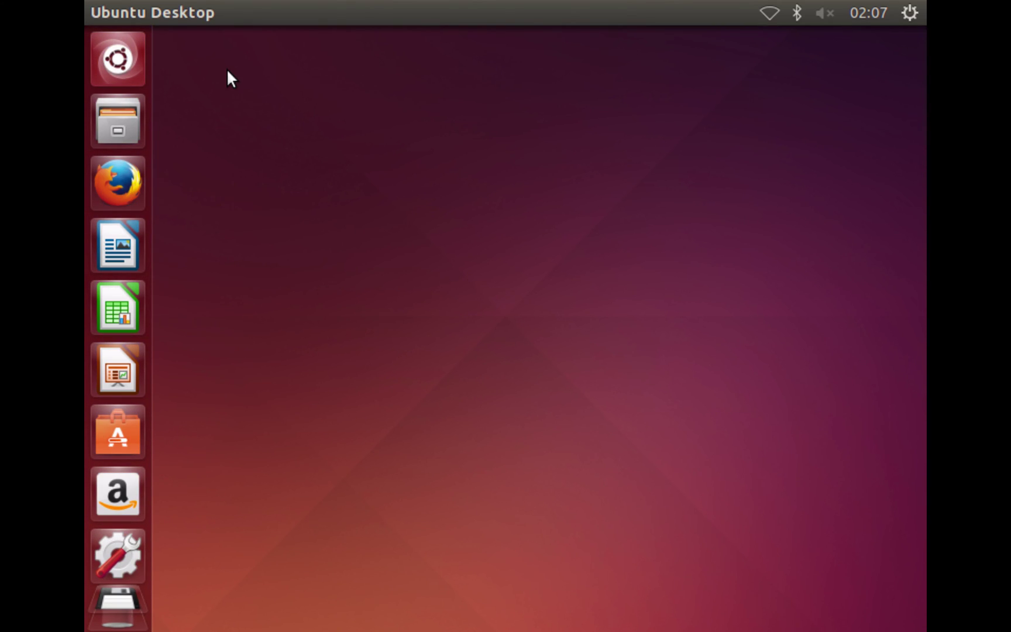
key(super)
Launch Terminal from the Dash and run 'sudo apt-get update; sudo apt-get upgrade'
text(terminal)
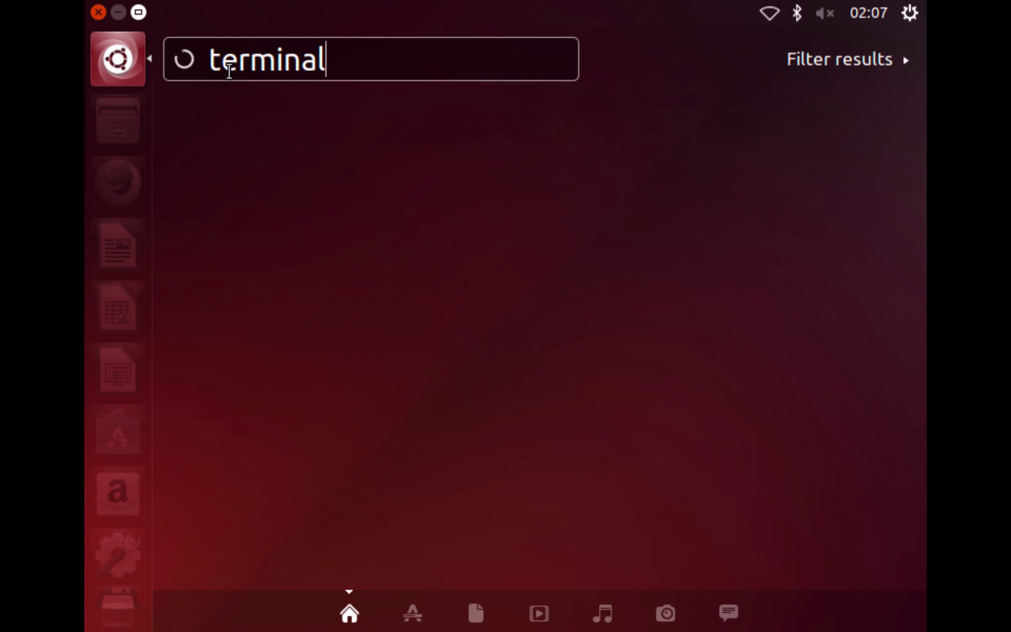
key(Return)
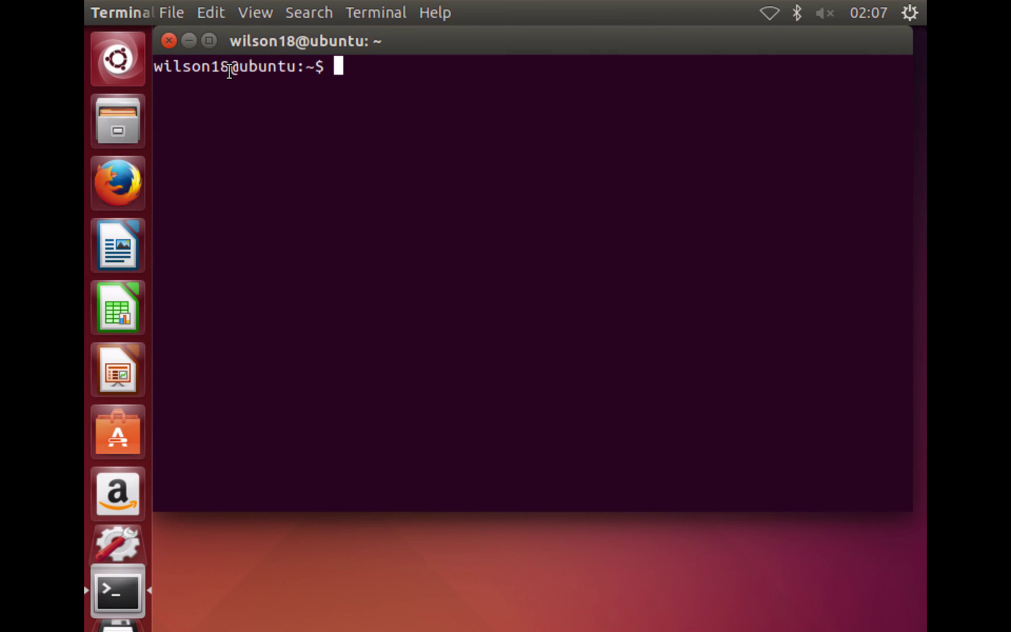
text(sudo aptg-)
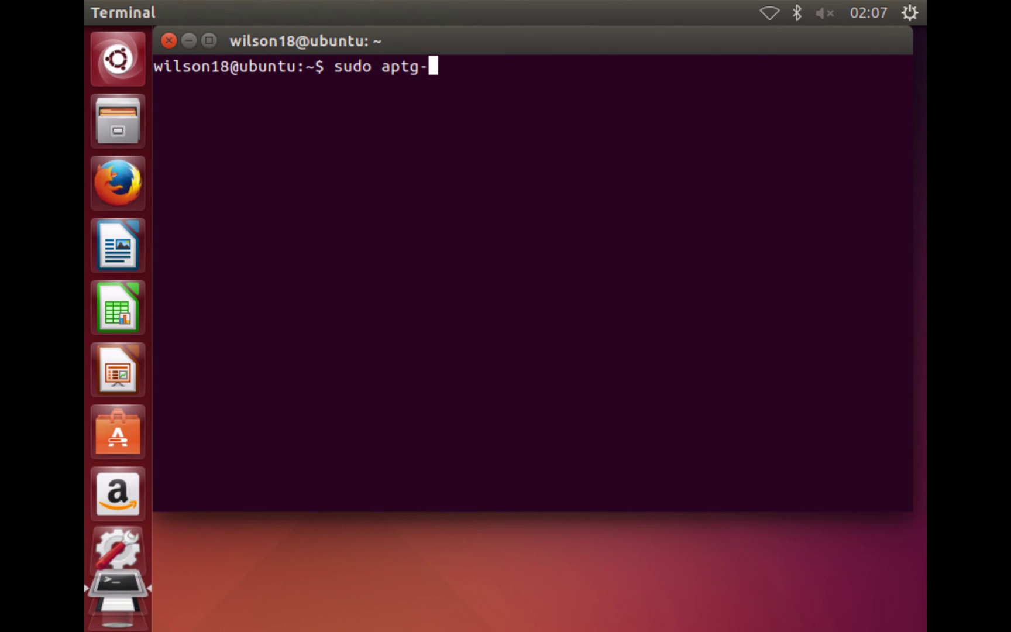
key(BackSpace)
key(BackSpace)
text(-get upda)
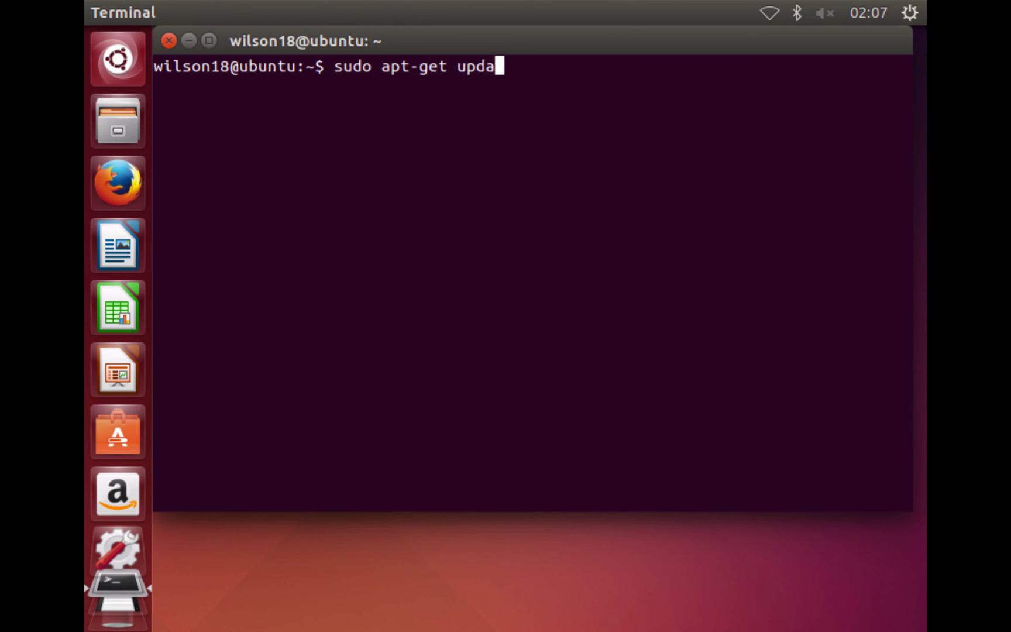
text(te; sudo ap)
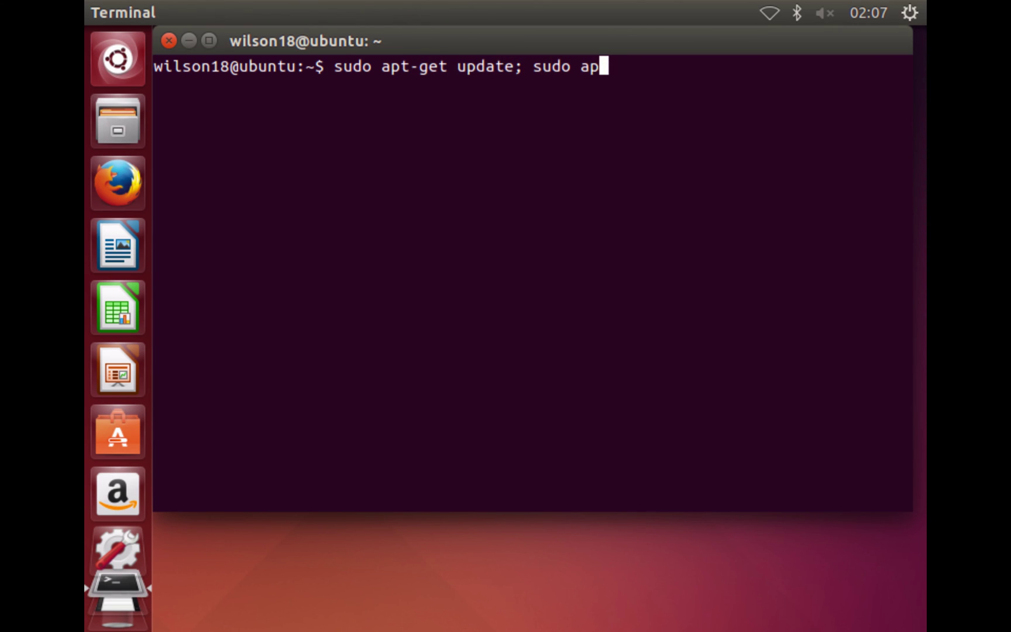
text(t-get upgrade)
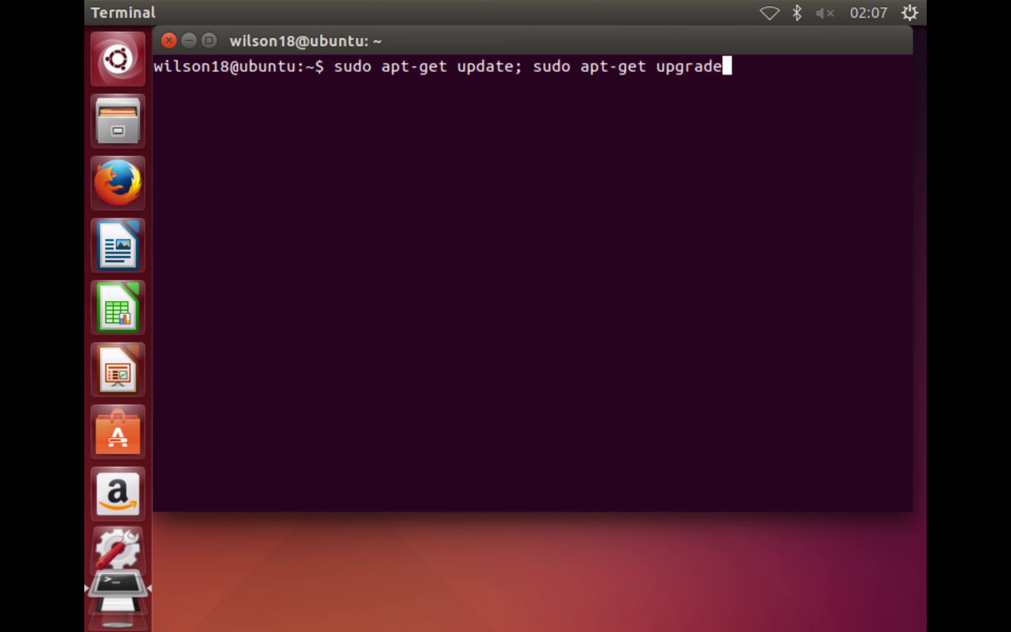
key(Return)
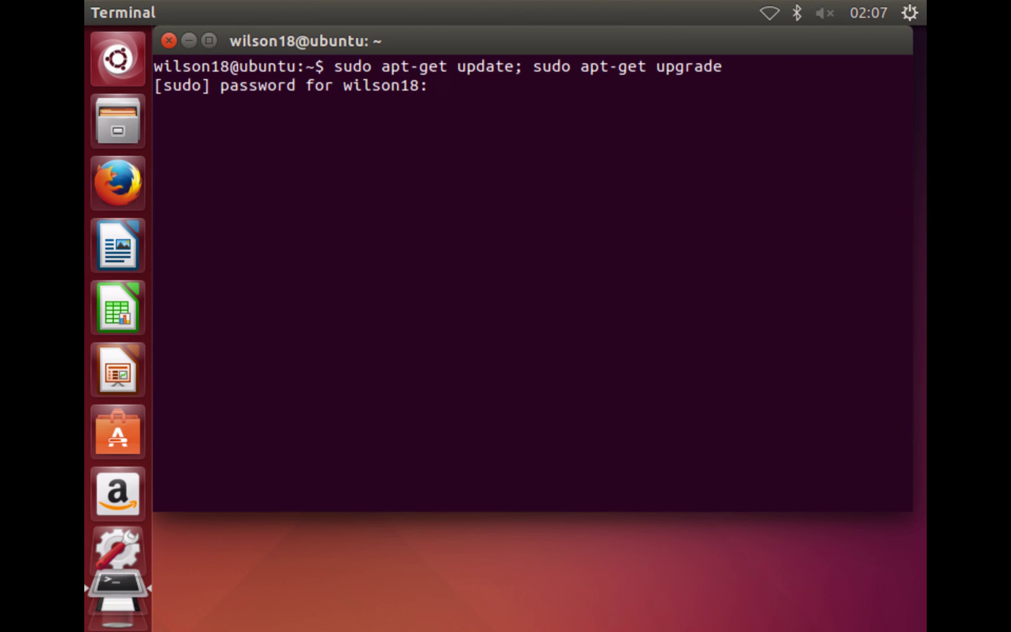
Enter the administrator password and confirm the 85-package upgrade with y
key(Return)
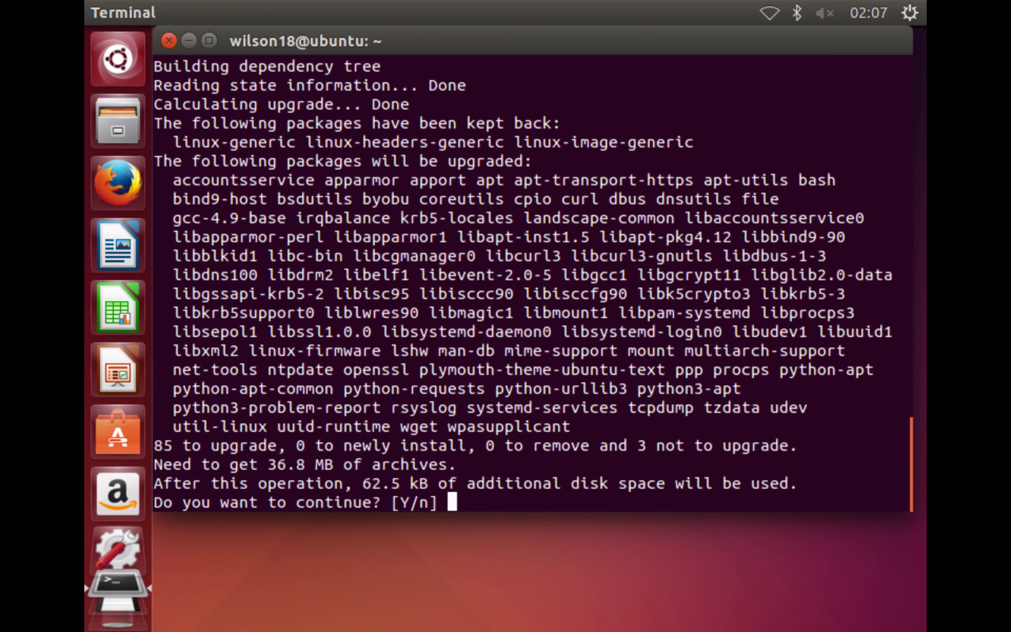
text(y)
key(Return)
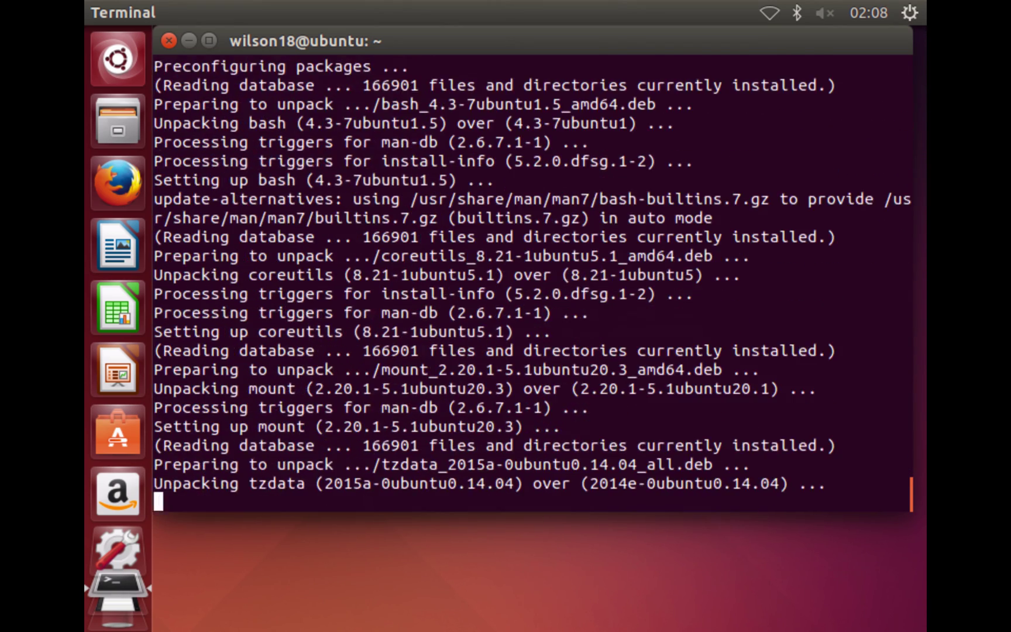
Bring the Dash application search back up with an empty search box
key(super)
text(d)
key(BackSpace)
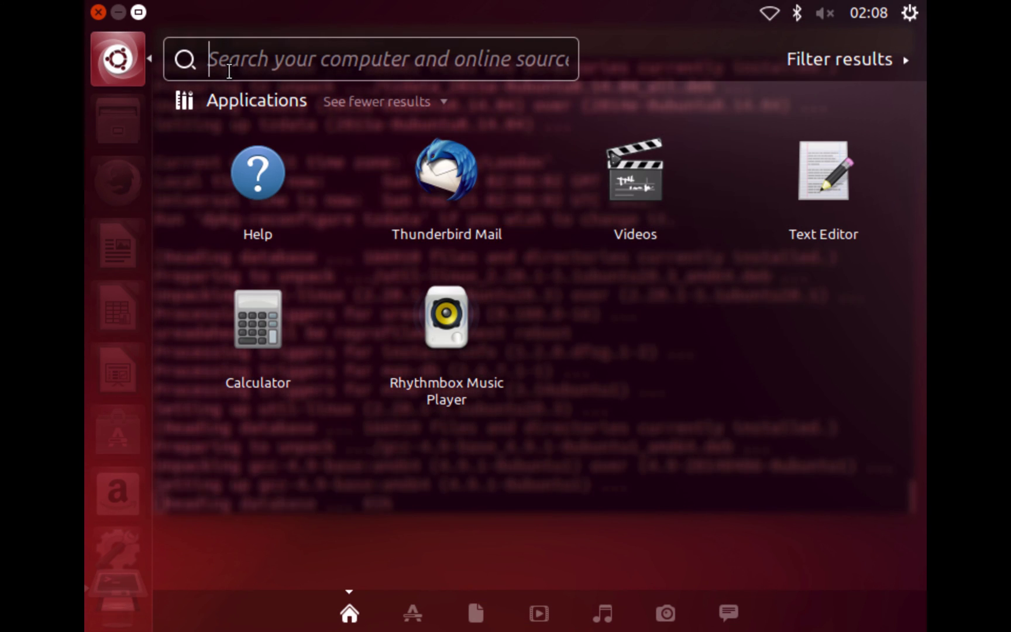
Open Displays from the Dash, then apply and keep resolution 2560 x 1600 (16:10)
text(displa)
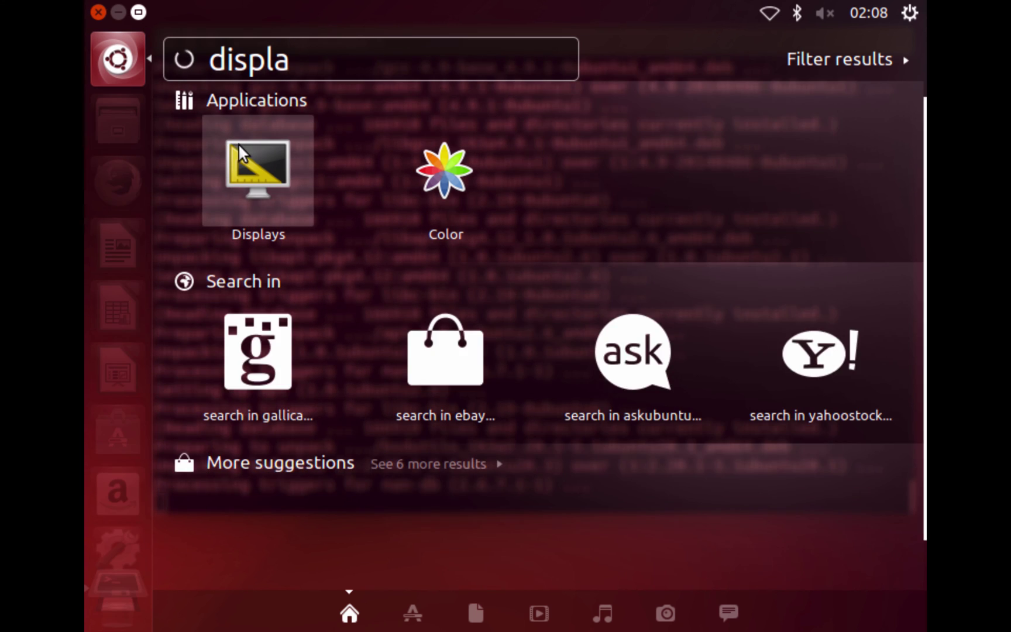
click(305, 178)
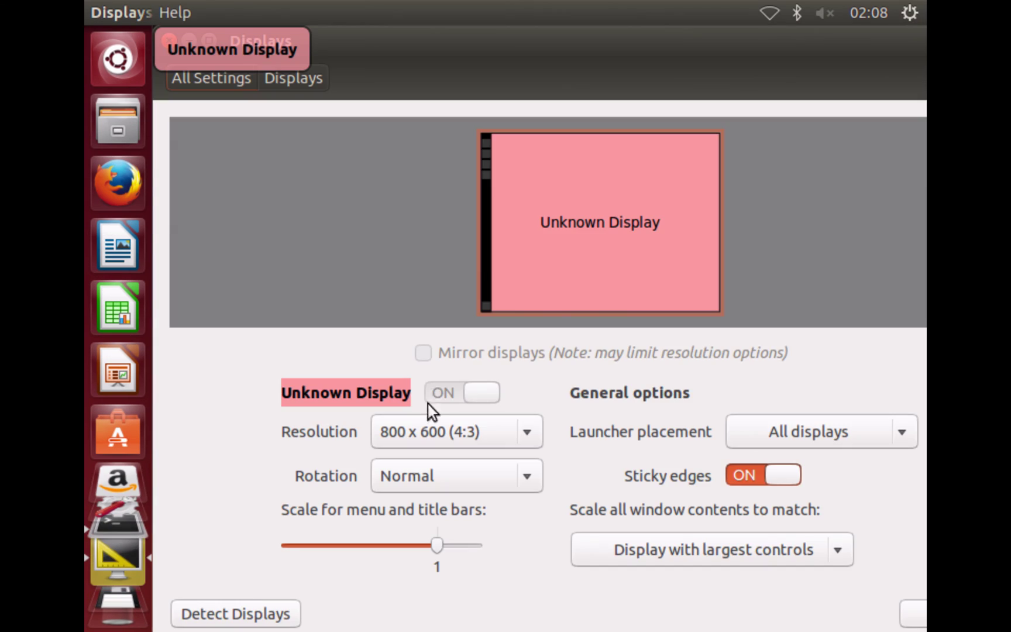
click(427, 419)
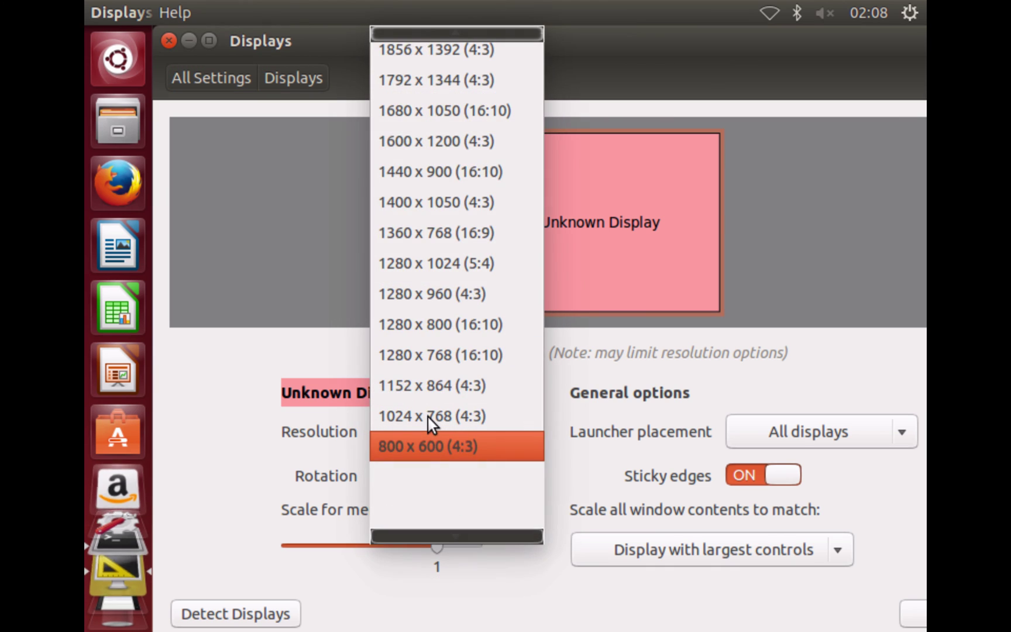
scroll(427, 419, up, 4)
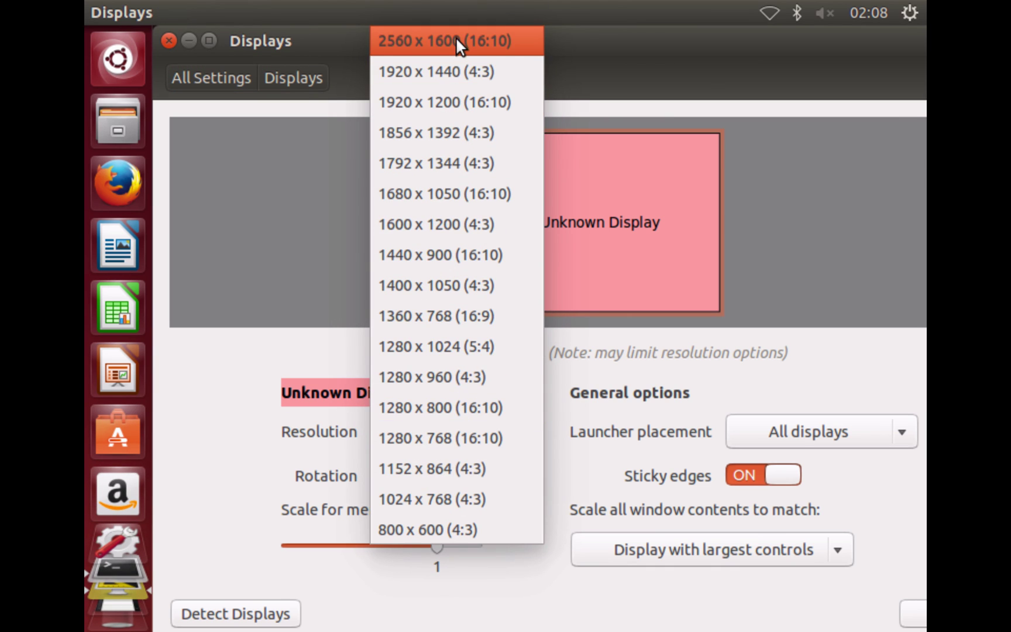
click(455, 38)
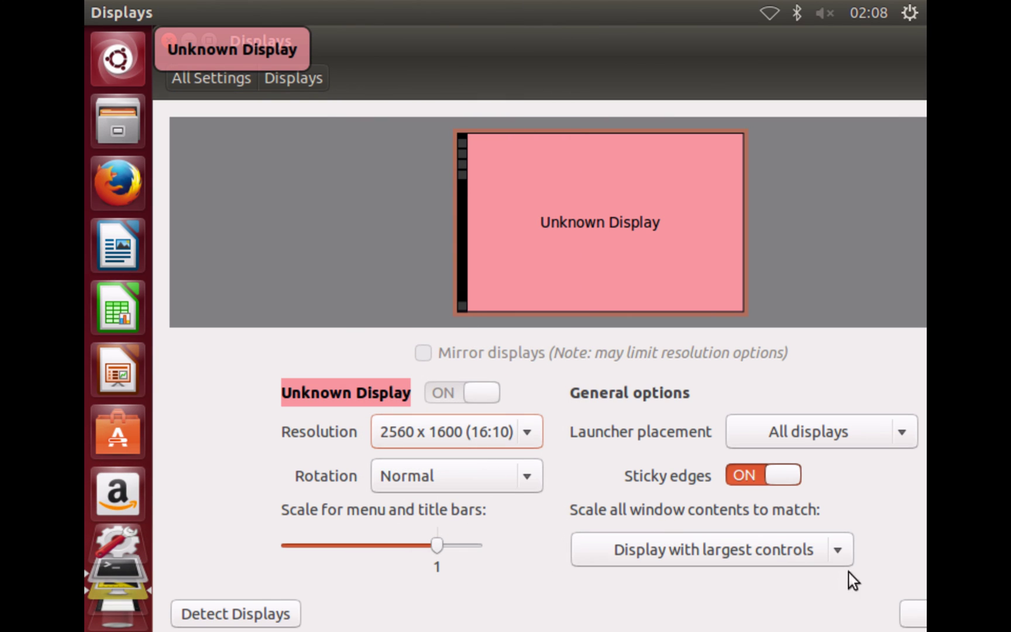
click(907, 613)
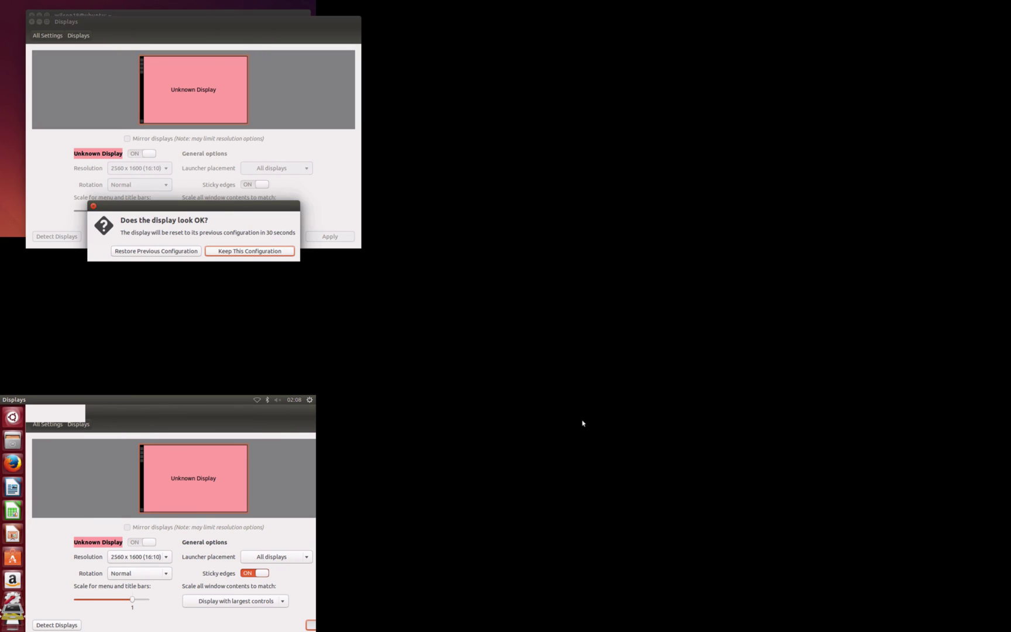
click(239, 254)
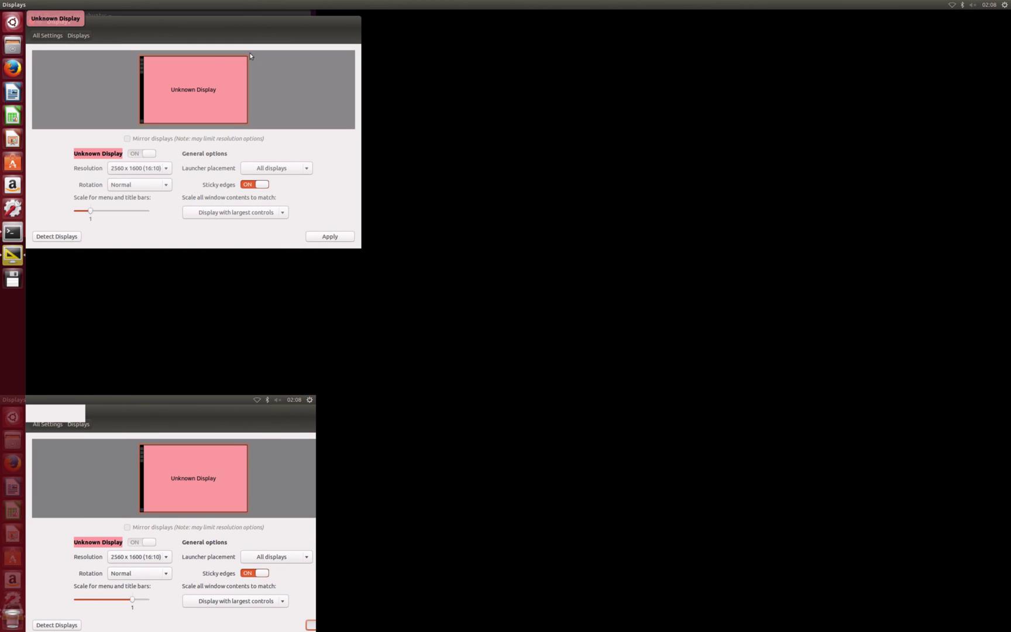
drag(160, 22, 402, 143)
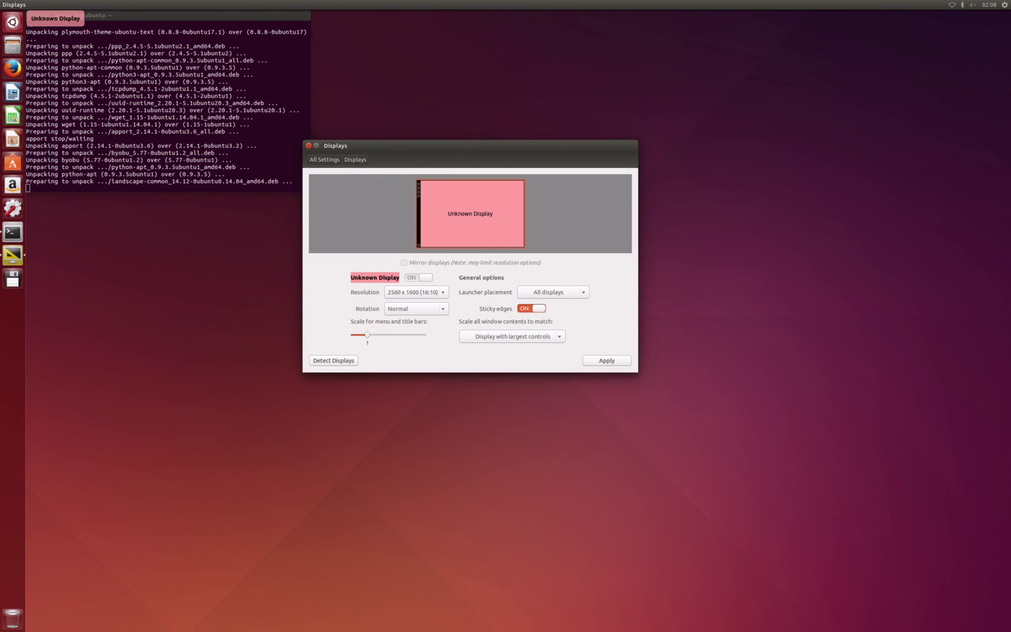
Bring the Terminal window to the front and maximize it to follow the upgrade
drag(52, 16, 103, 108)
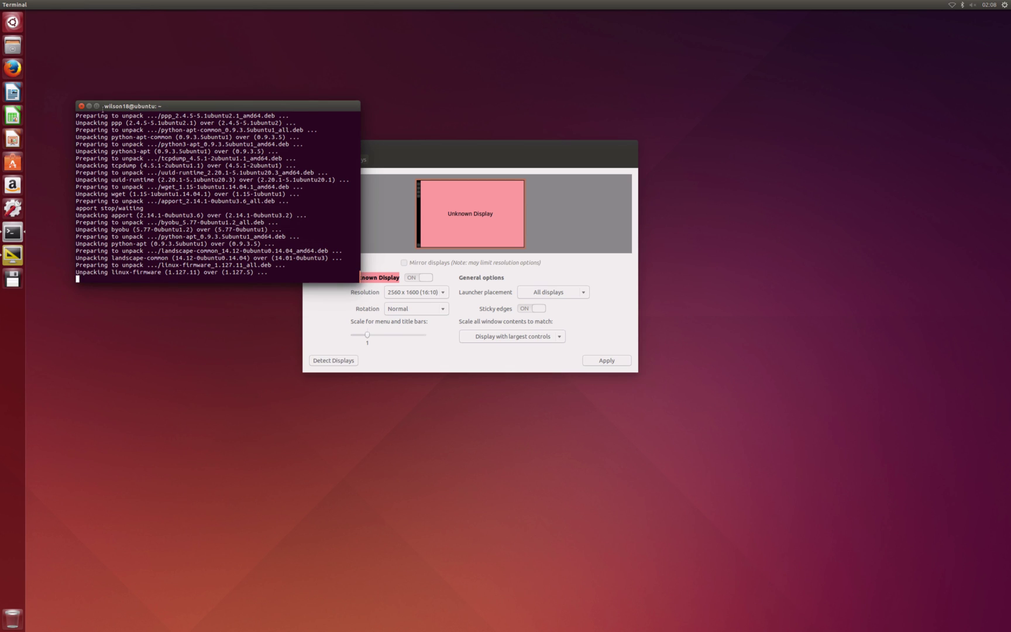
double_click(95, 105)
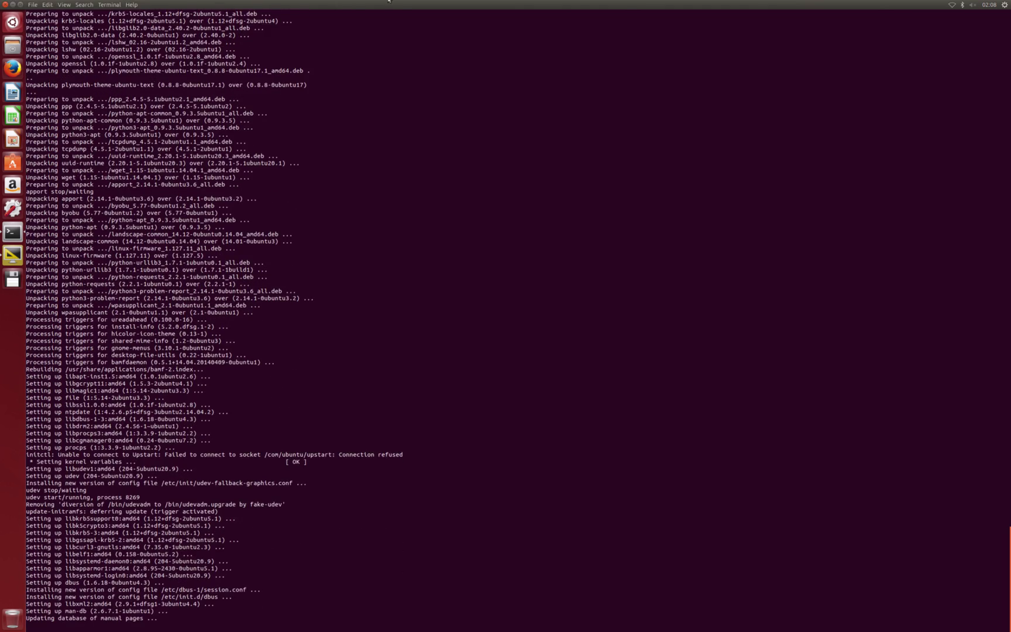
mouse_move(389, 2)
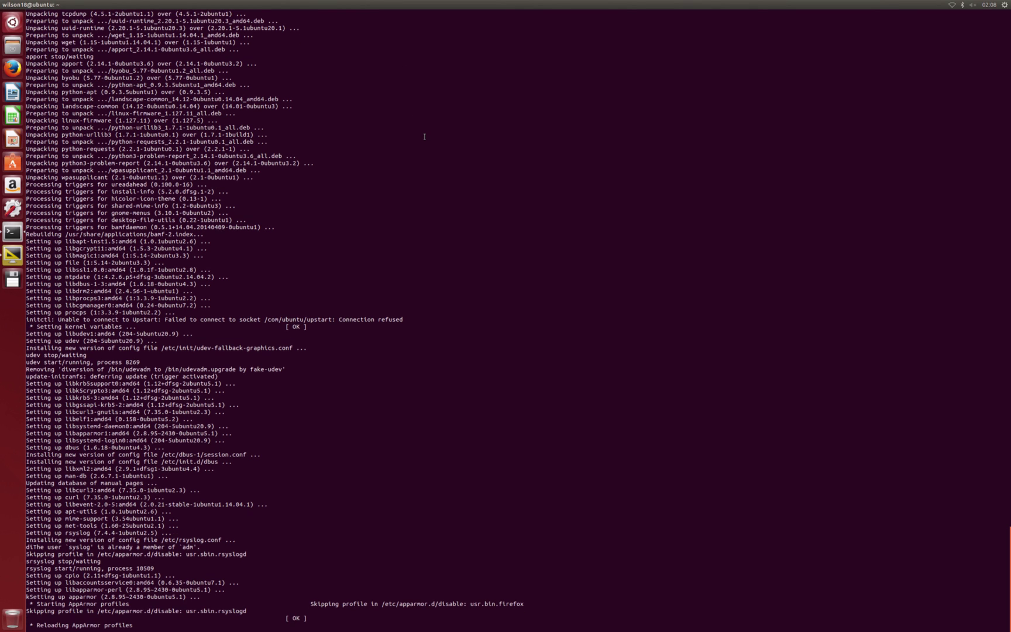
Launch Disks by searching 'disk', then select the 19 GB RAID Array under RAID Arrays
key(super)
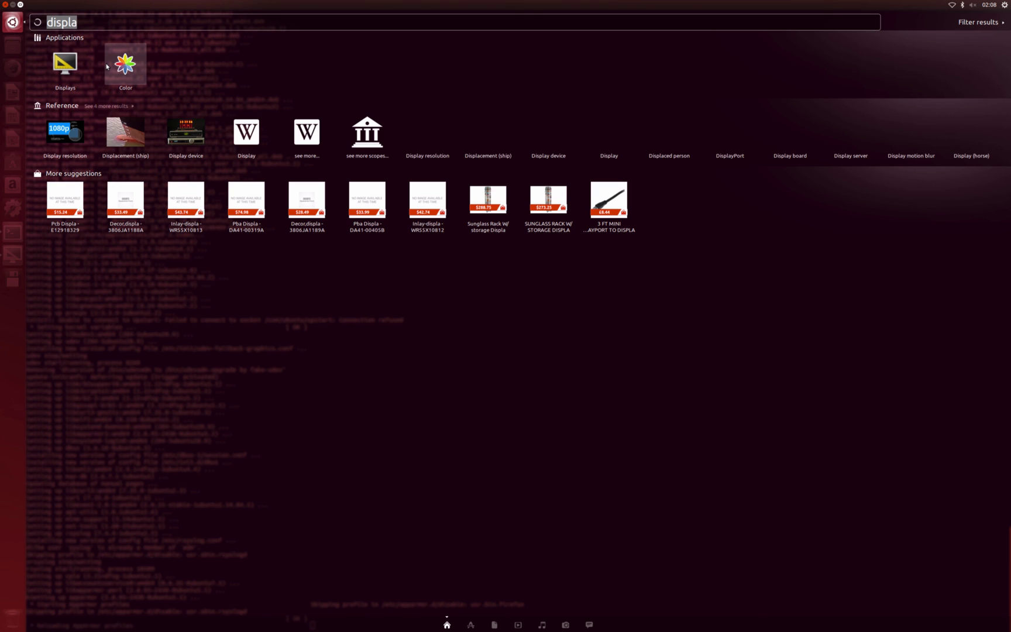
text(disk)
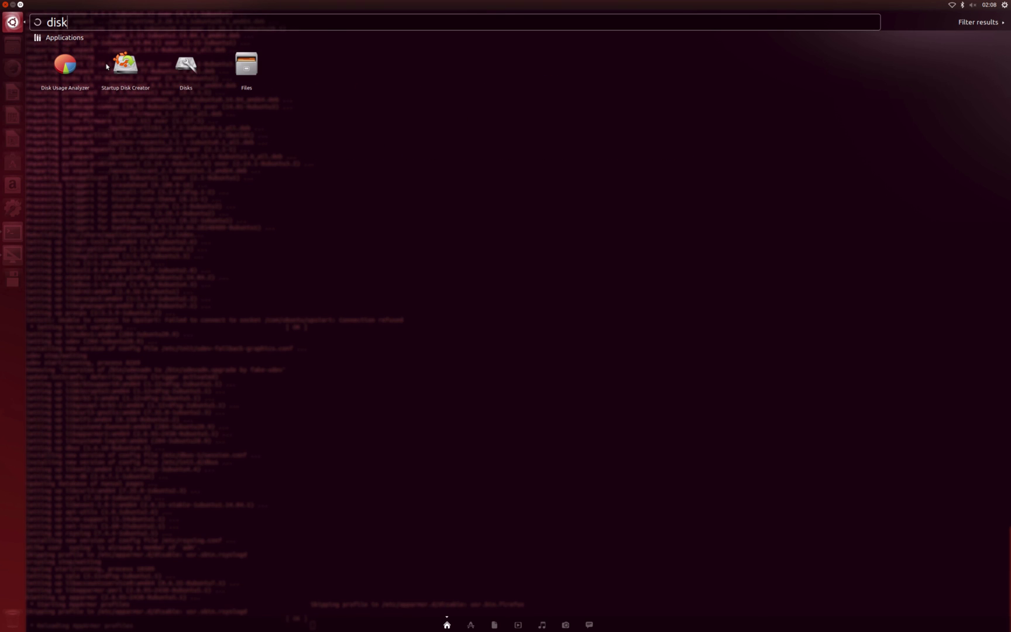
click(185, 65)
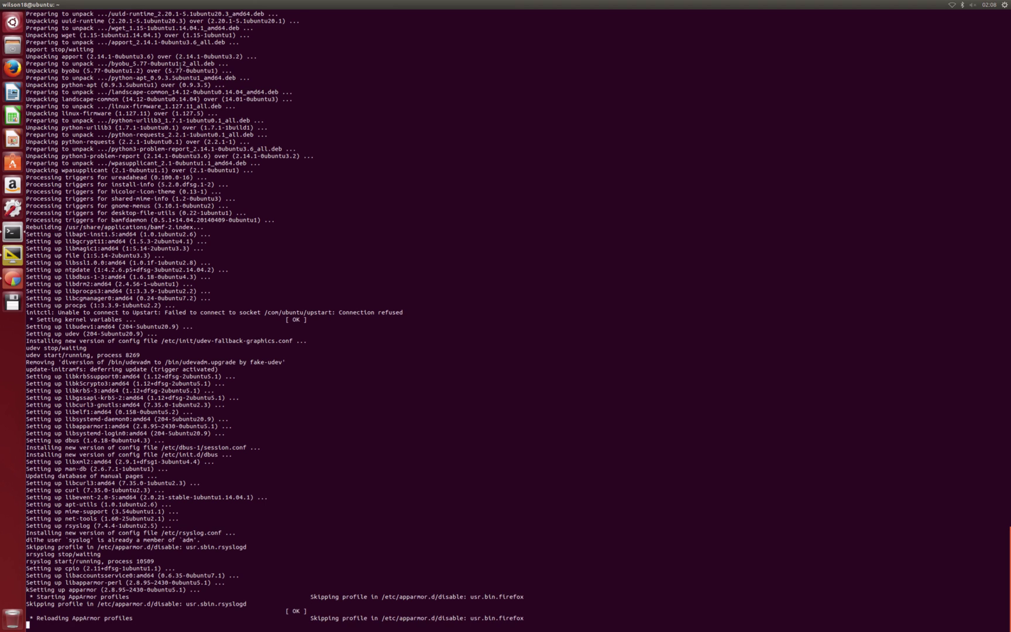
click(6, 26)
text(dick)
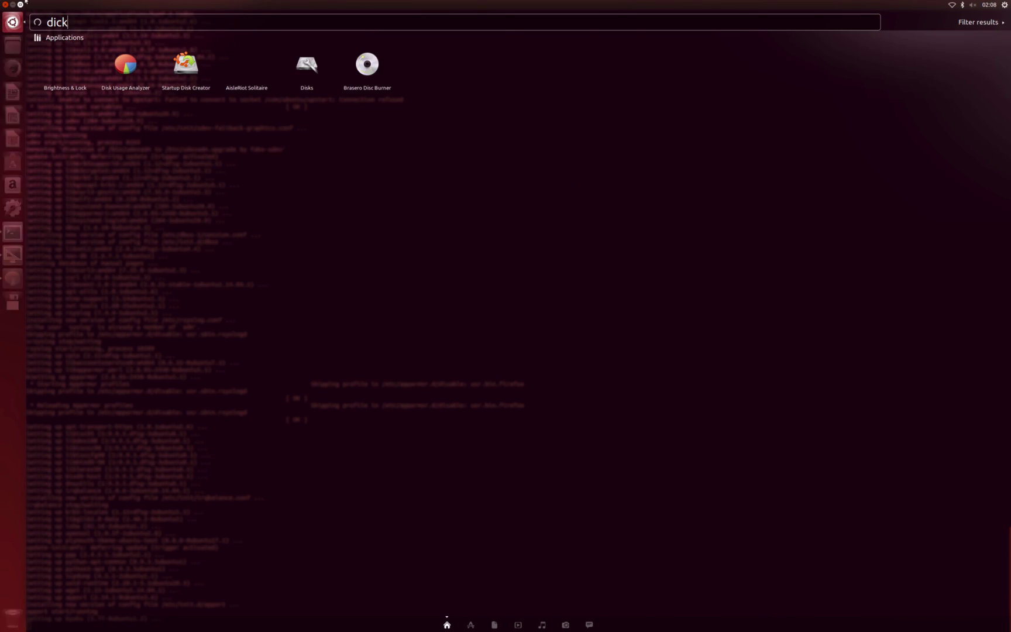
key(BackSpace)
key(BackSpace)
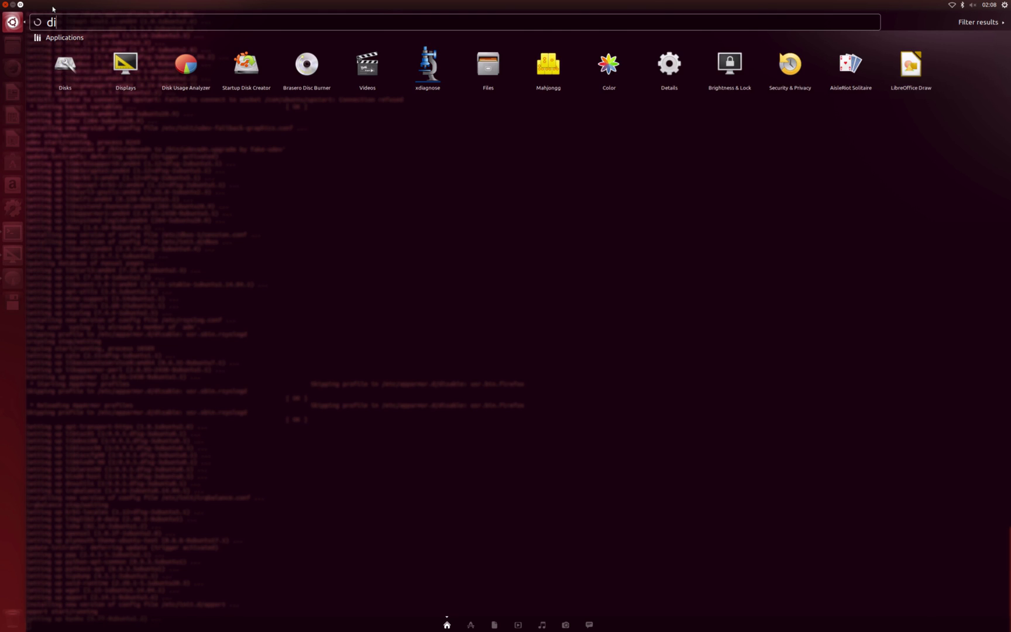
text(sk)
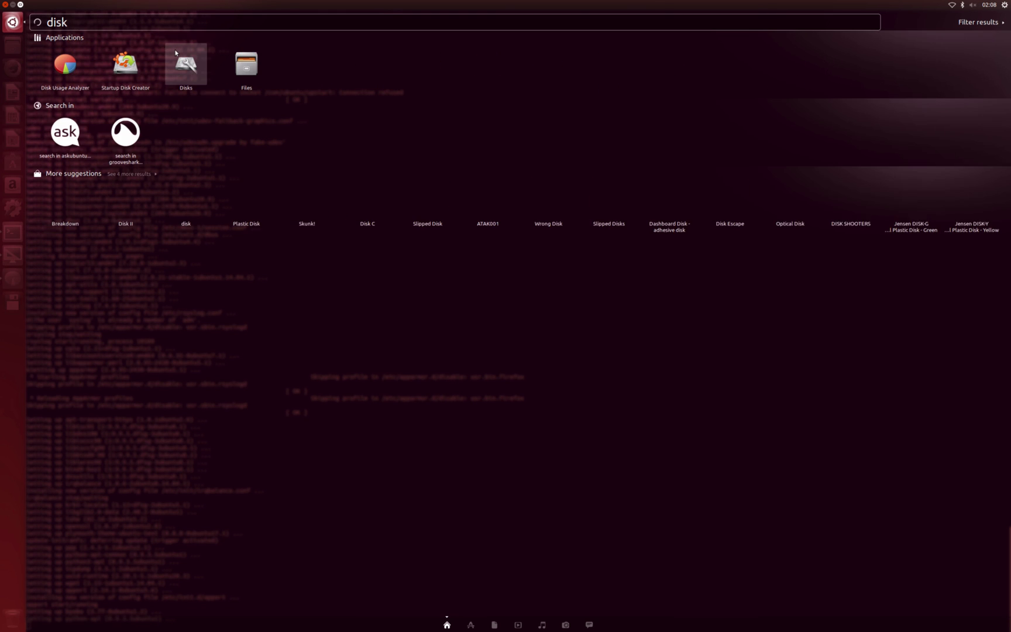
click(176, 53)
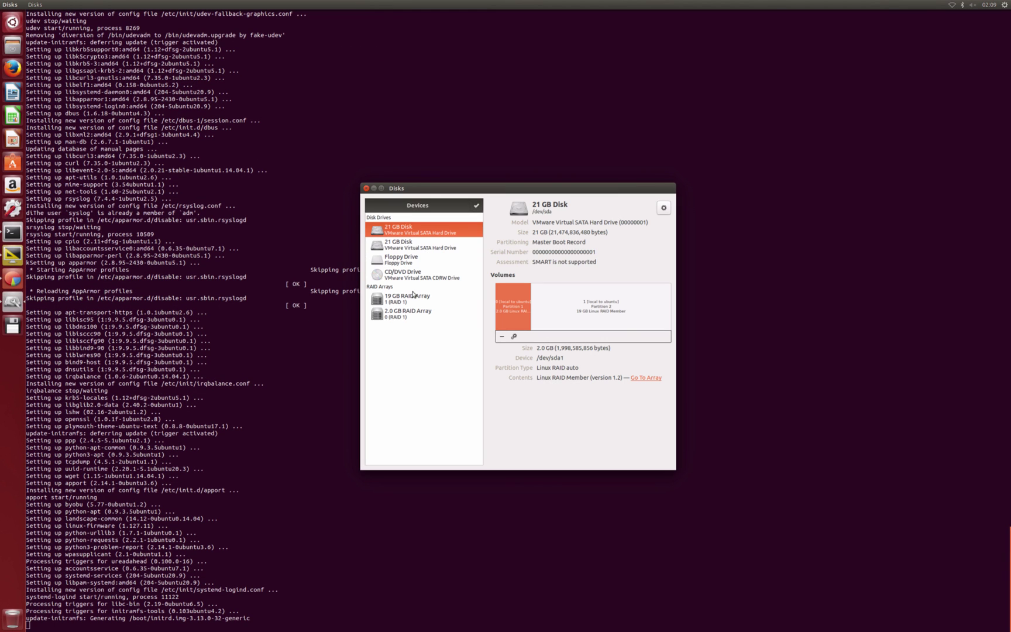
click(425, 298)
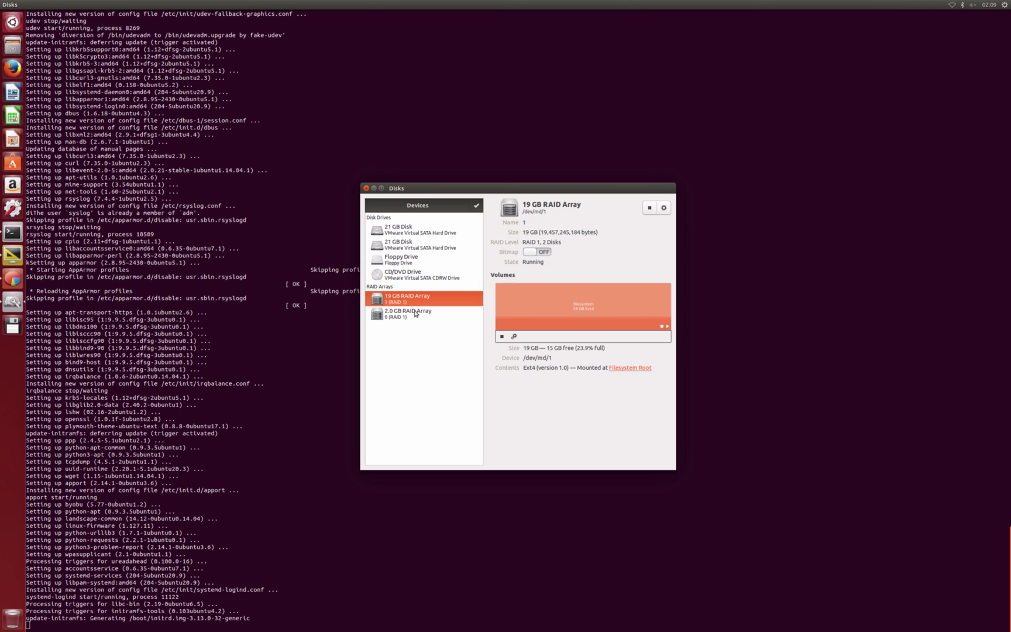